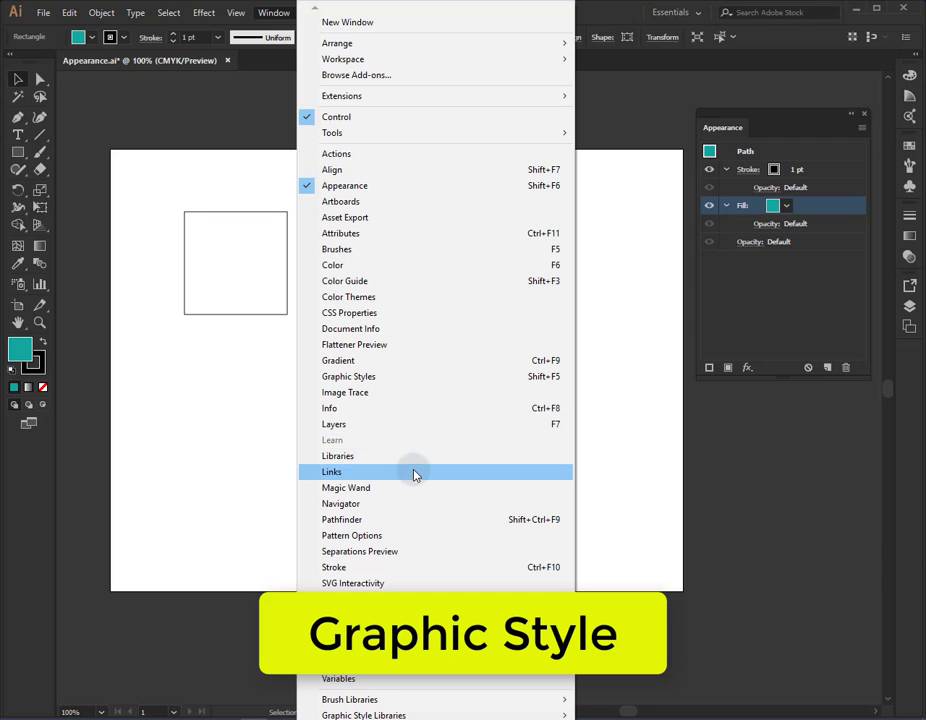
# Show Graphic Styles, load the Artistic Effects style library, and place it below the artwork, enlarged so its thumbnails fit.
pyautogui.click(404, 379)
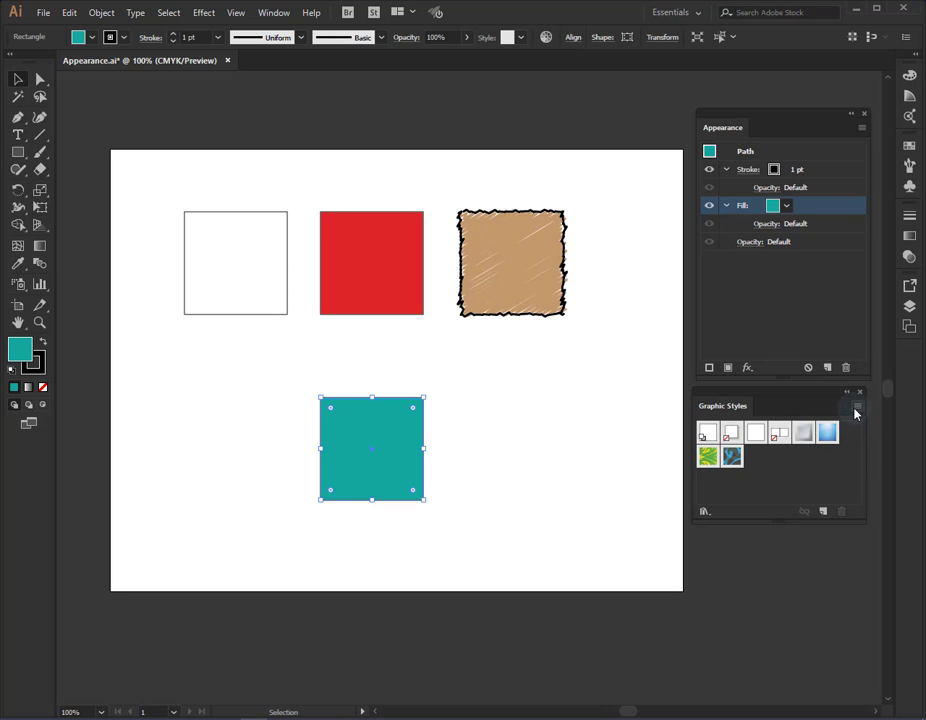
pyautogui.click(704, 512)
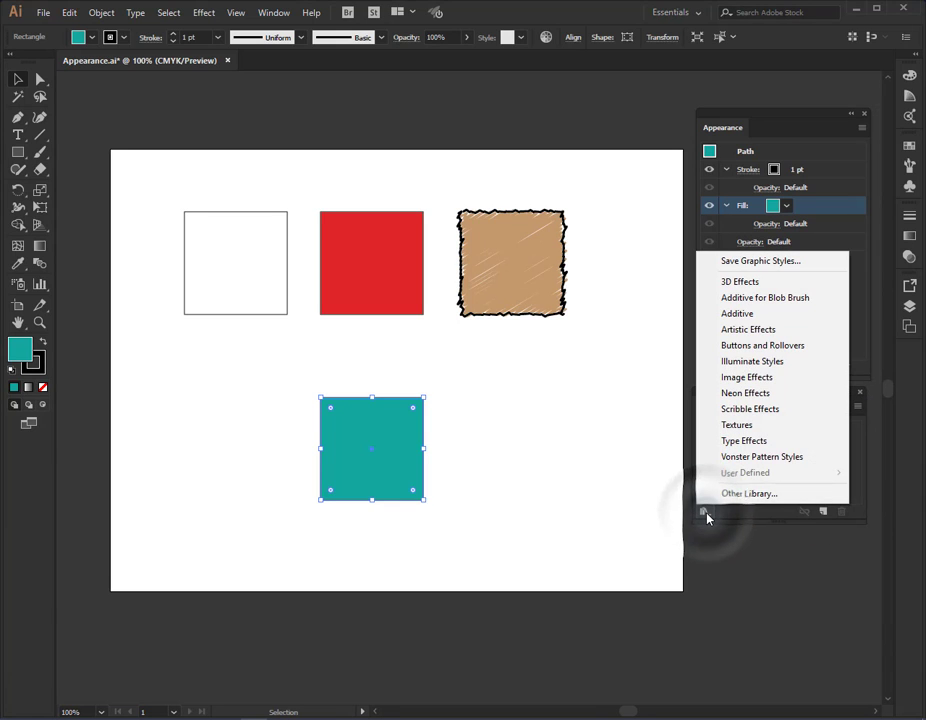
pyautogui.click(770, 333)
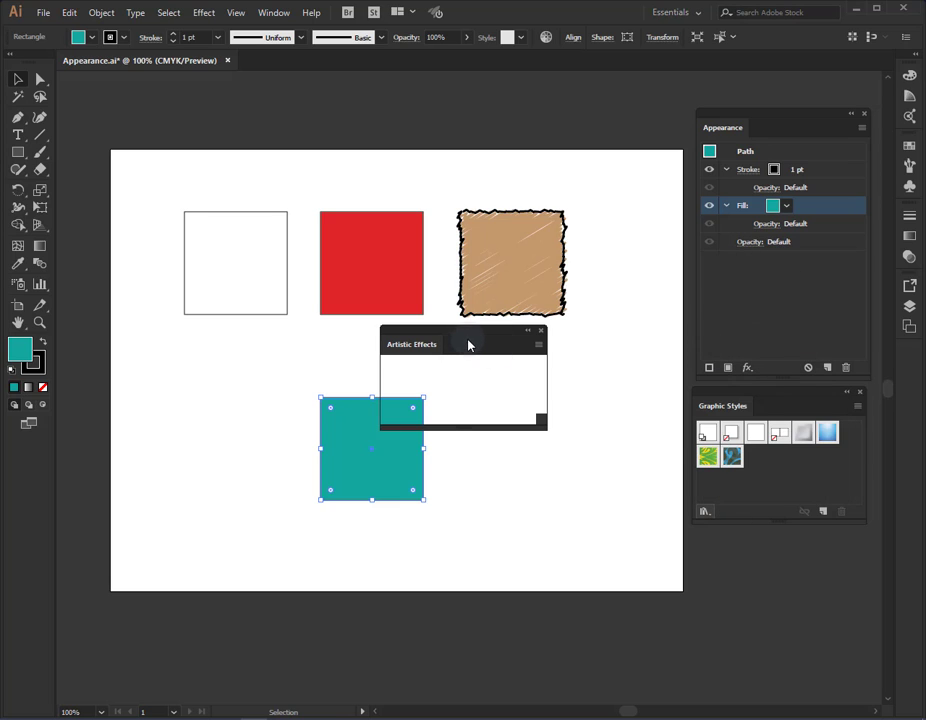
pyautogui.moveTo(469, 343); pyautogui.dragTo(565, 506)
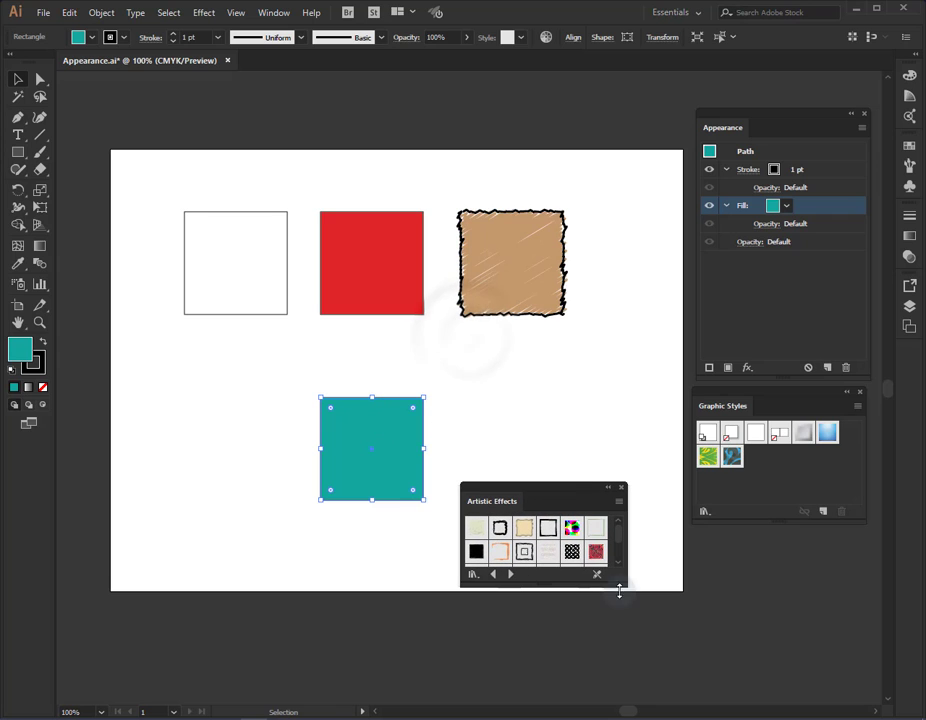
pyautogui.moveTo(634, 606); pyautogui.dragTo(665, 655)
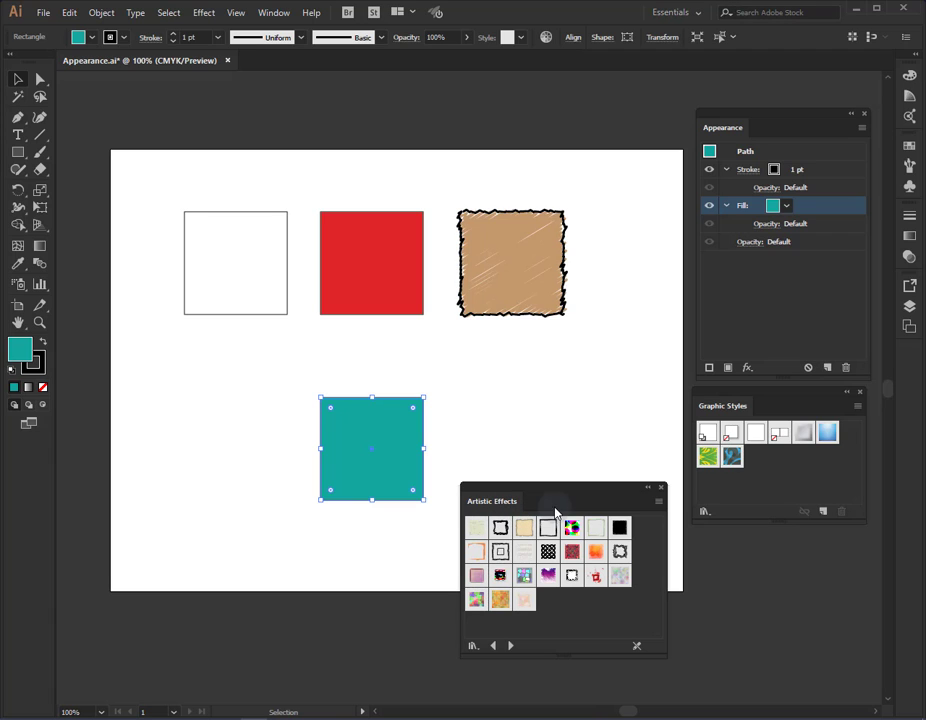
# Browse the style libraries forward from Artistic Effects through Buttons and Rollovers and Illuminate Styles to Image Effects.
pyautogui.click(511, 646)
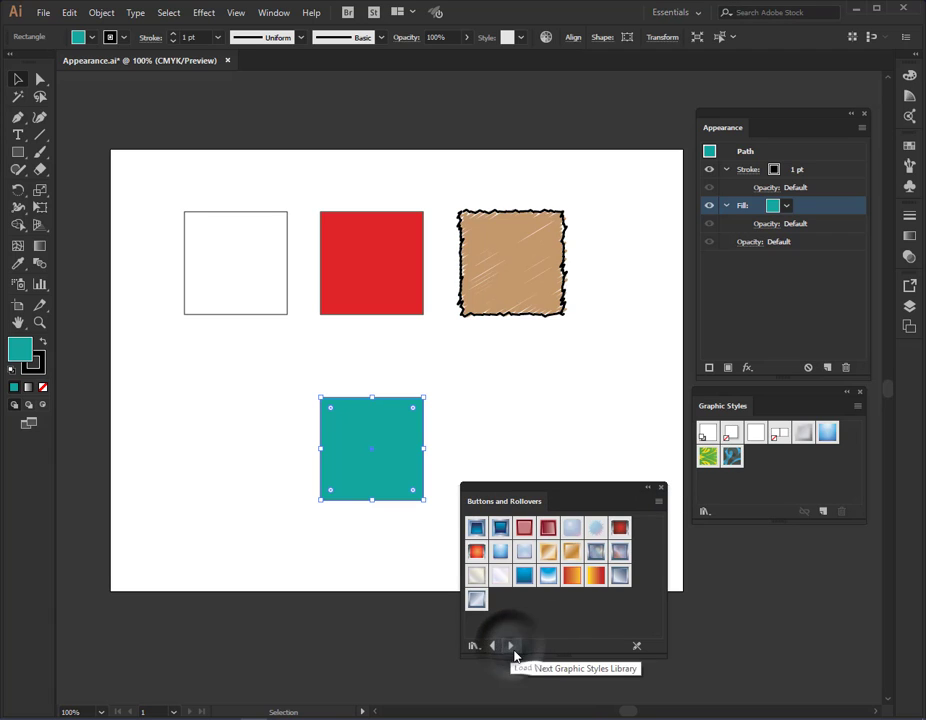
pyautogui.click(511, 646)
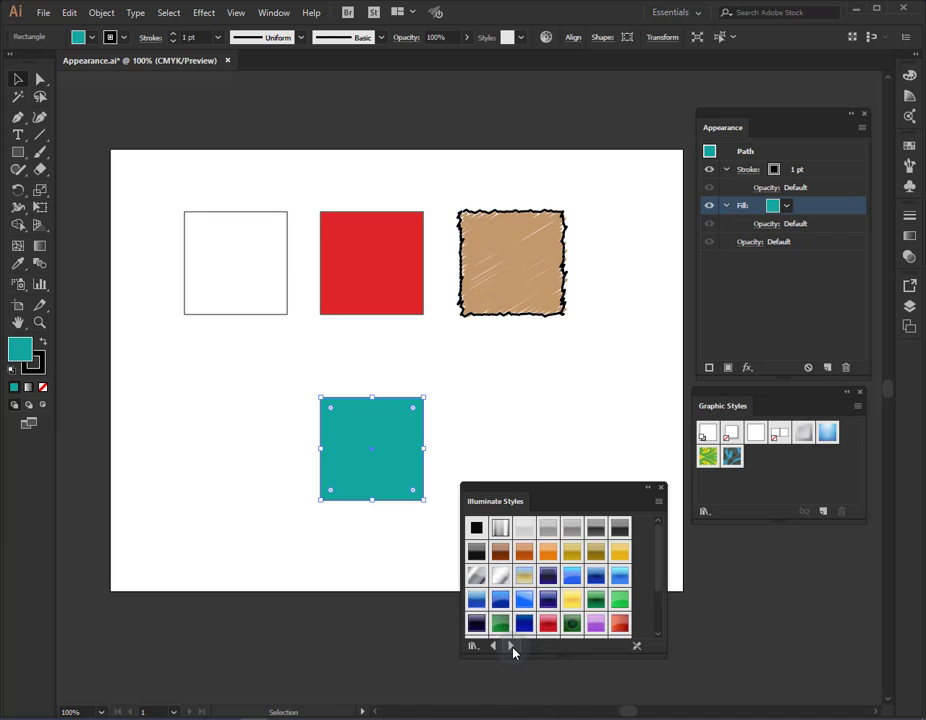
pyautogui.click(496, 648)
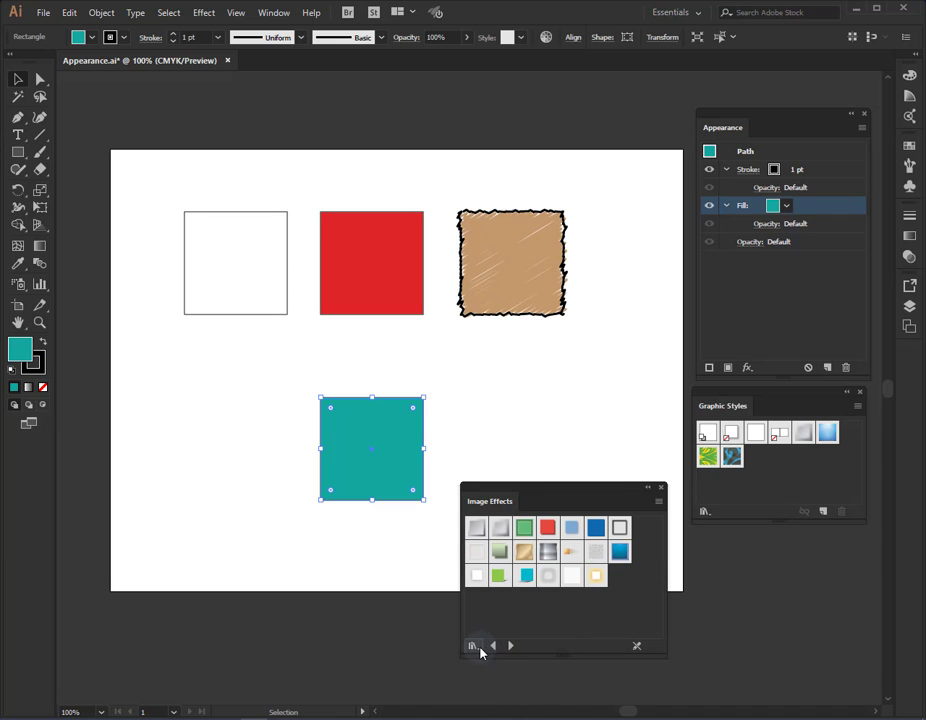
pyautogui.click(478, 647)
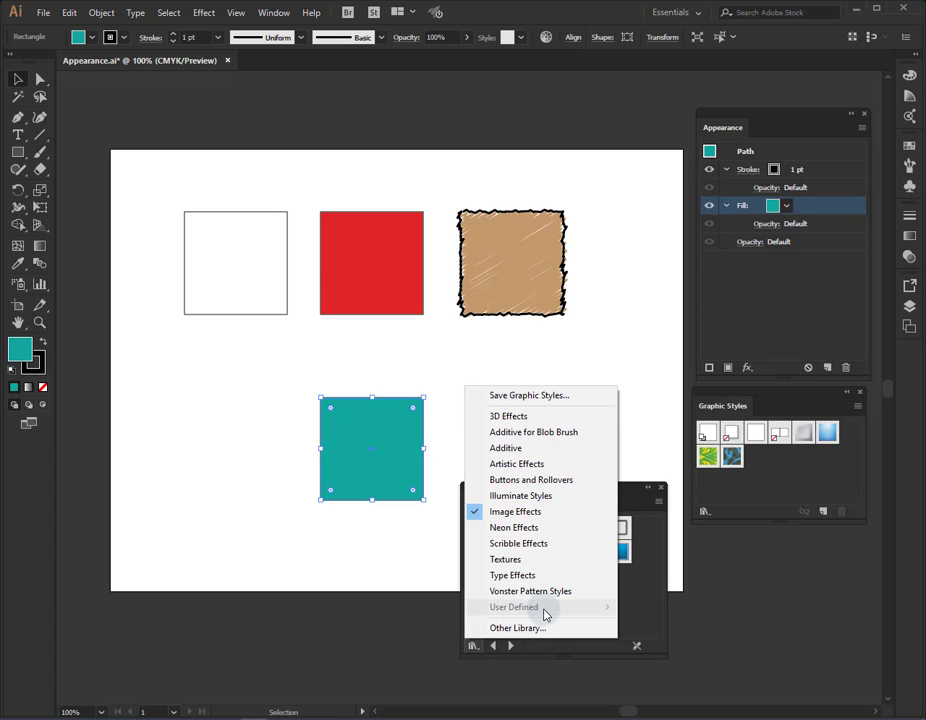
pyautogui.click(657, 506)
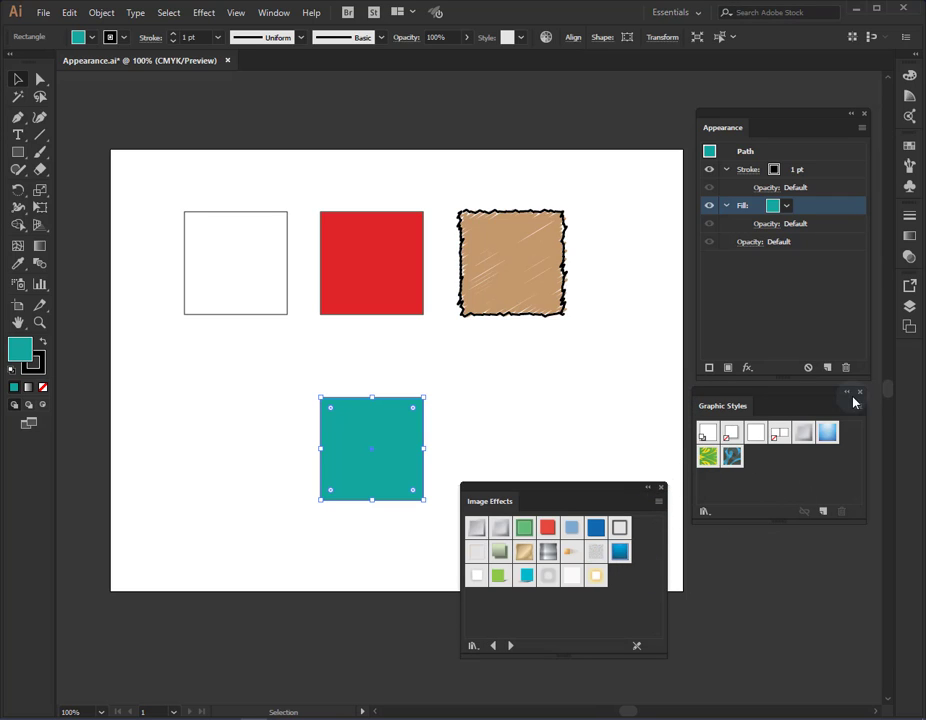
# Use text for the Image Effects previews and view enlarged previews of several styles, including Chiseled and Drop Shadow Hard.
pyautogui.click(658, 502)
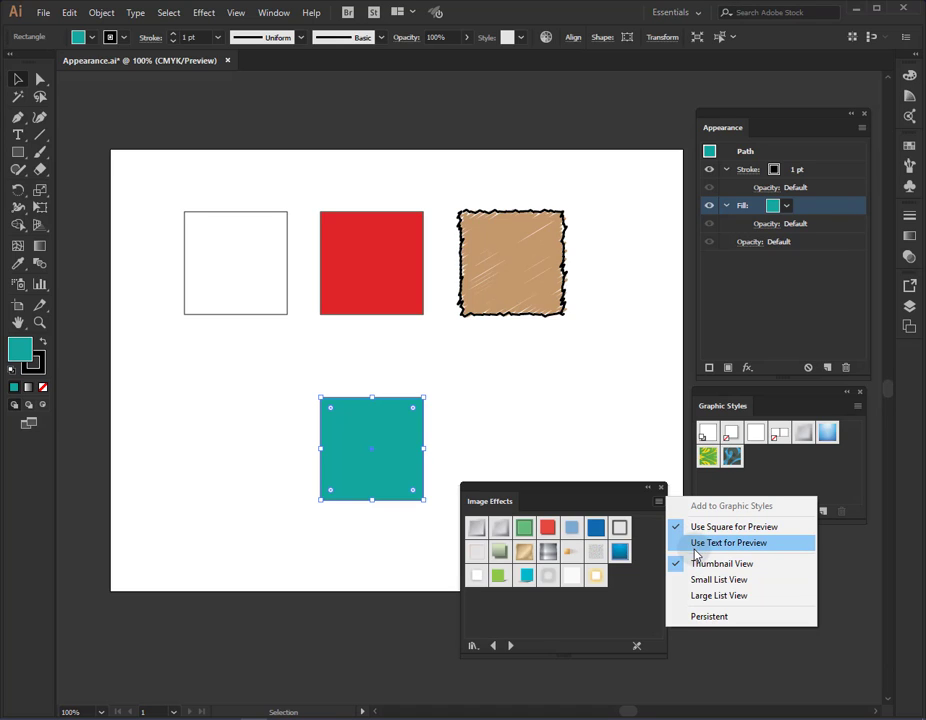
pyautogui.click(751, 547)
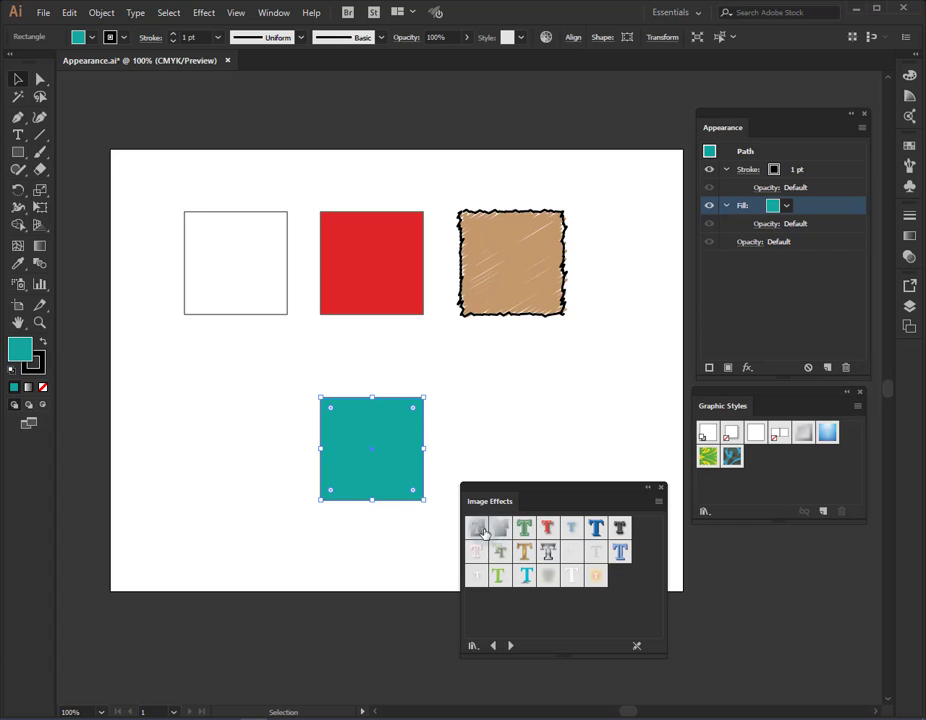
pyautogui.rightClick(551, 561)
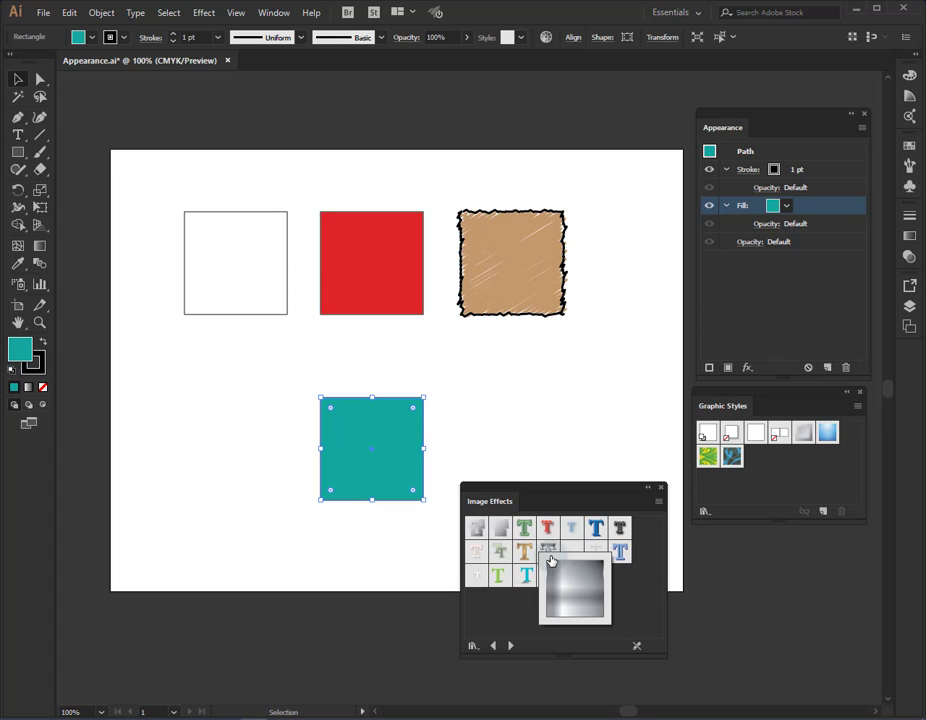
pyautogui.rightClick(523, 553)
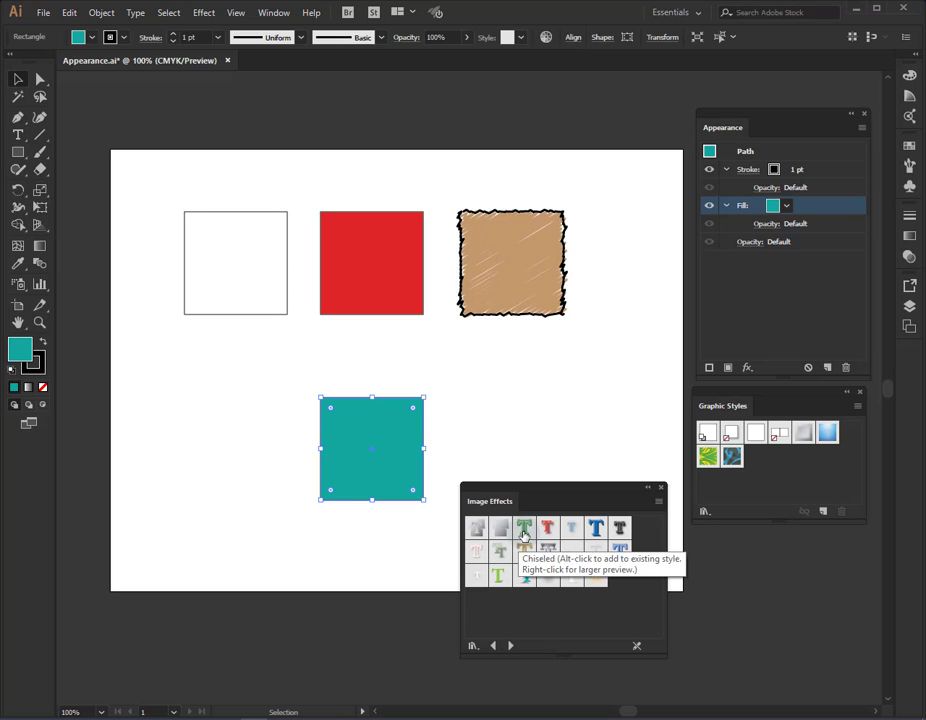
pyautogui.rightClick(524, 535)
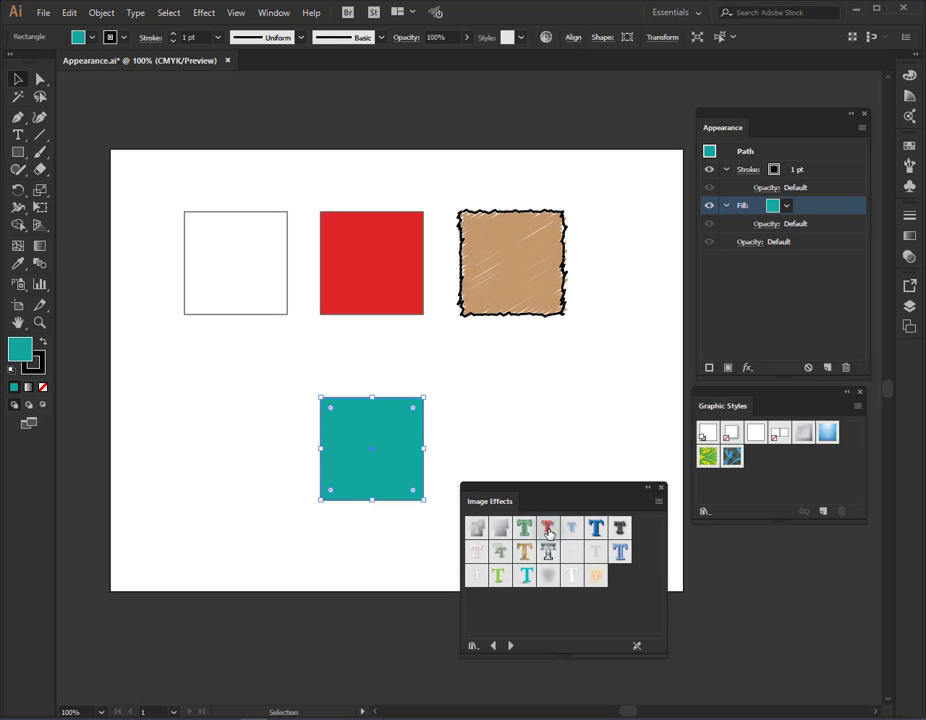
pyautogui.rightClick(554, 535)
# Display the Image Effects library in Small List View and in Large List View.
pyautogui.click(659, 504)
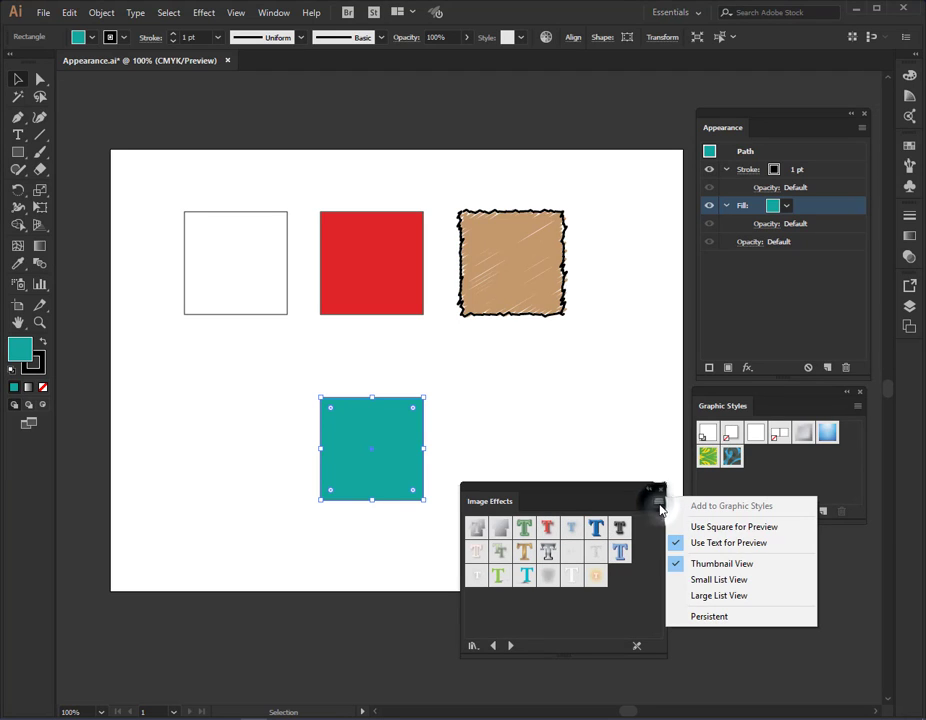
pyautogui.click(747, 582)
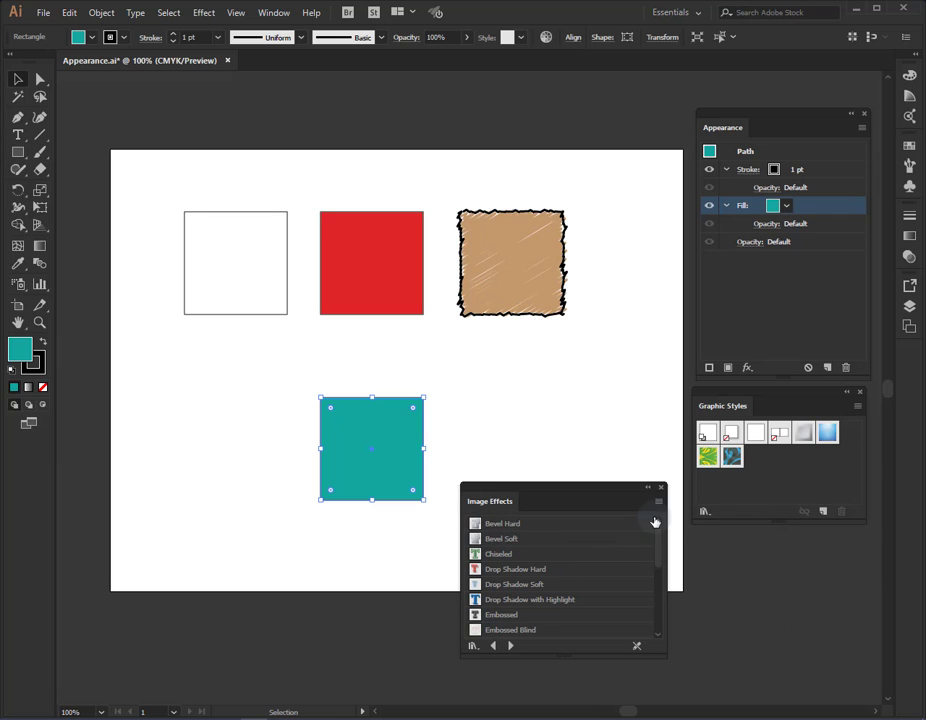
pyautogui.click(658, 504)
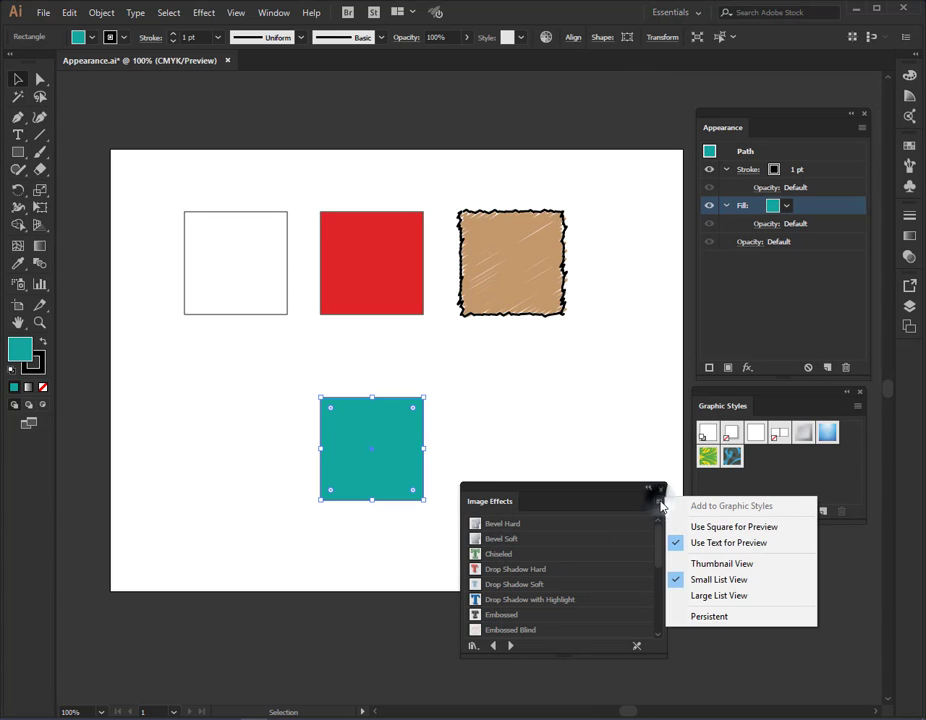
pyautogui.click(715, 598)
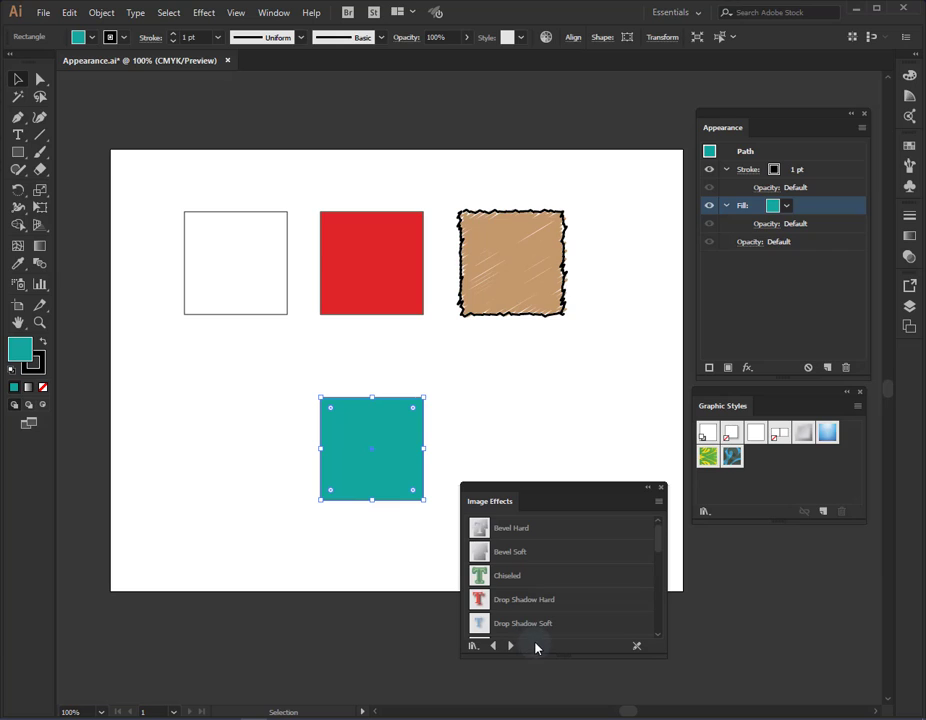
# Turn the Persistent option of the Image Effects library on and off again.
pyautogui.click(659, 502)
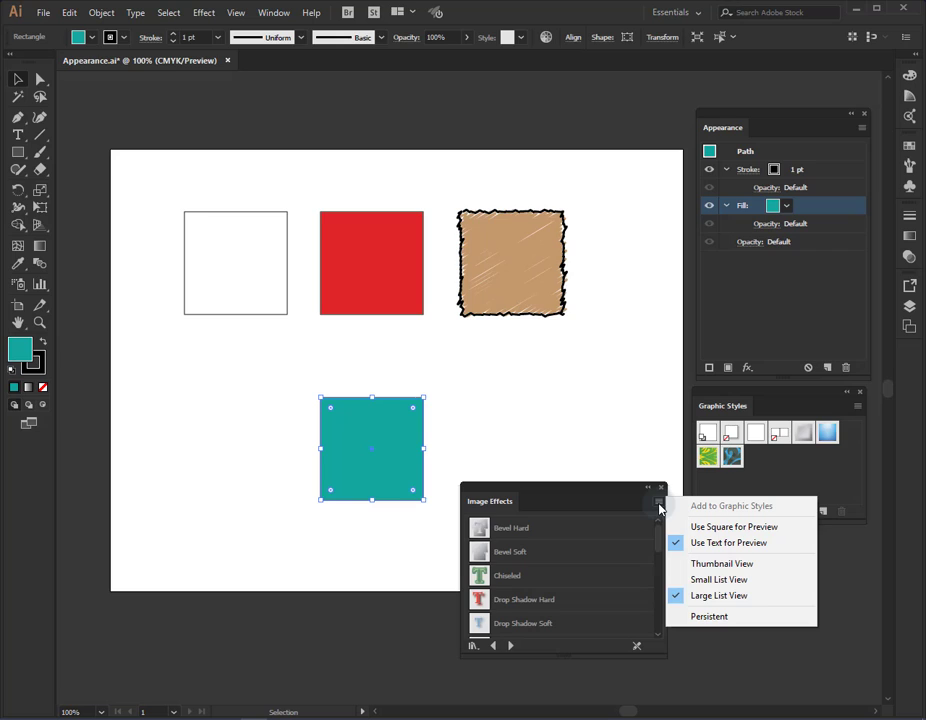
pyautogui.click(709, 617)
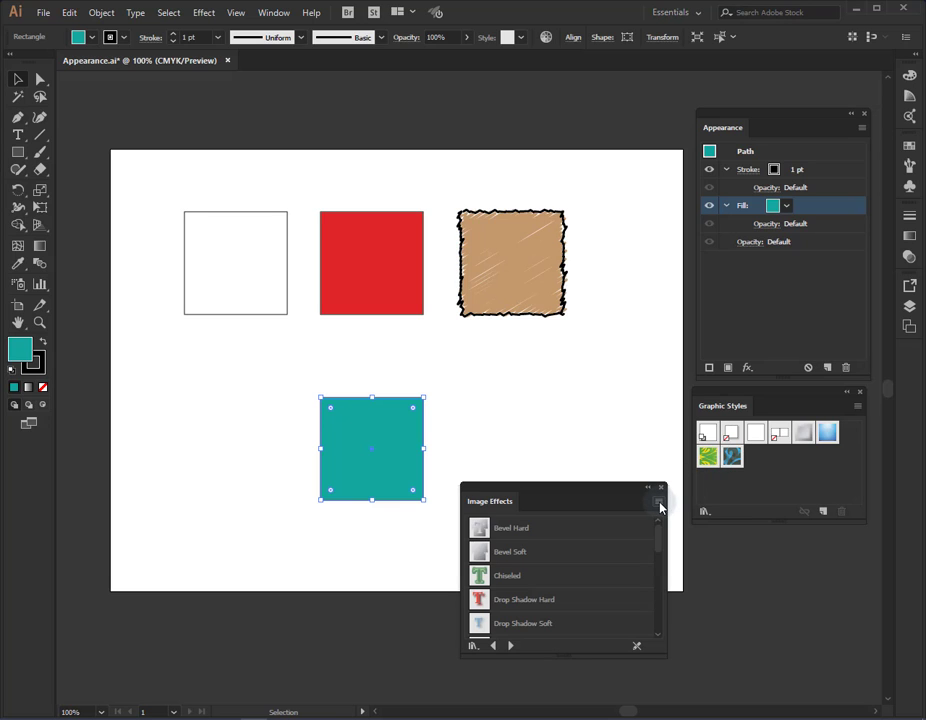
pyautogui.click(660, 508)
pyautogui.click(701, 614)
# Set the Image Effects library back to square previews in Thumbnail View.
pyautogui.click(660, 502)
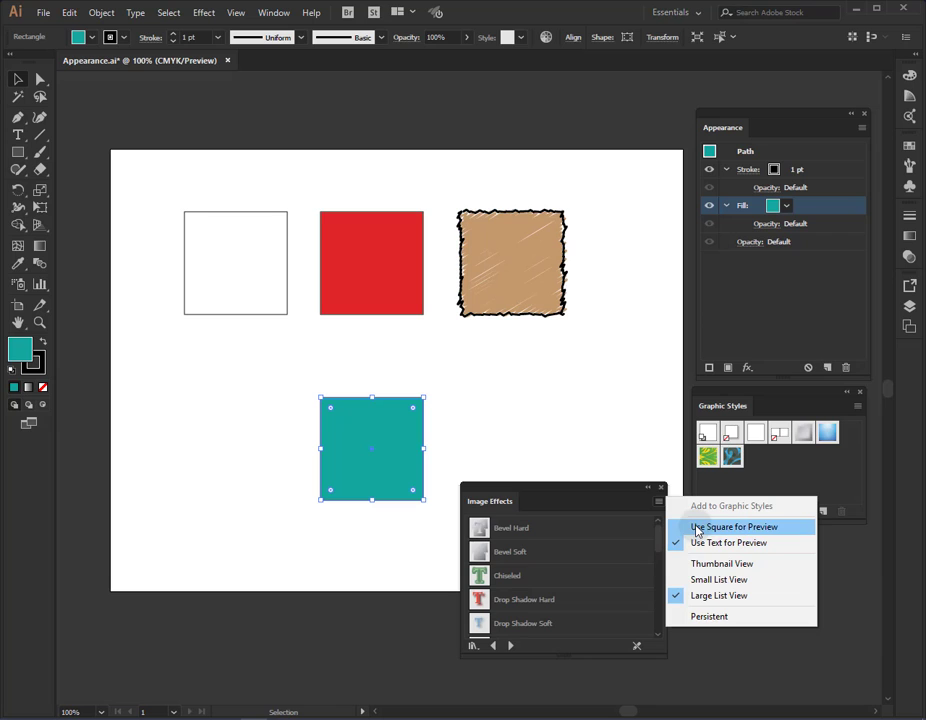
pyautogui.click(697, 527)
pyautogui.click(659, 502)
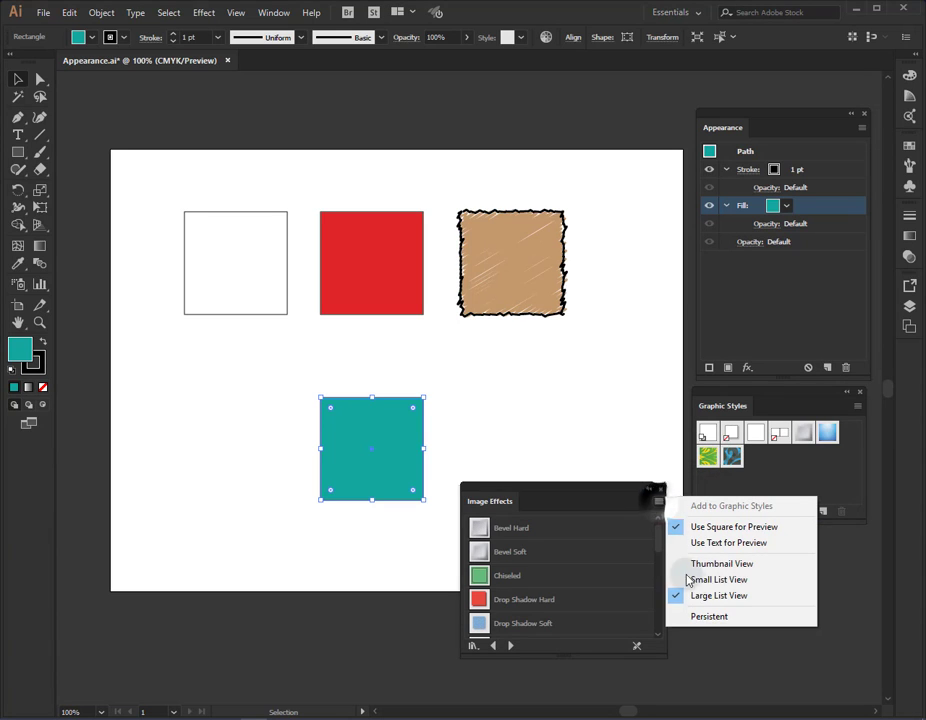
pyautogui.click(699, 563)
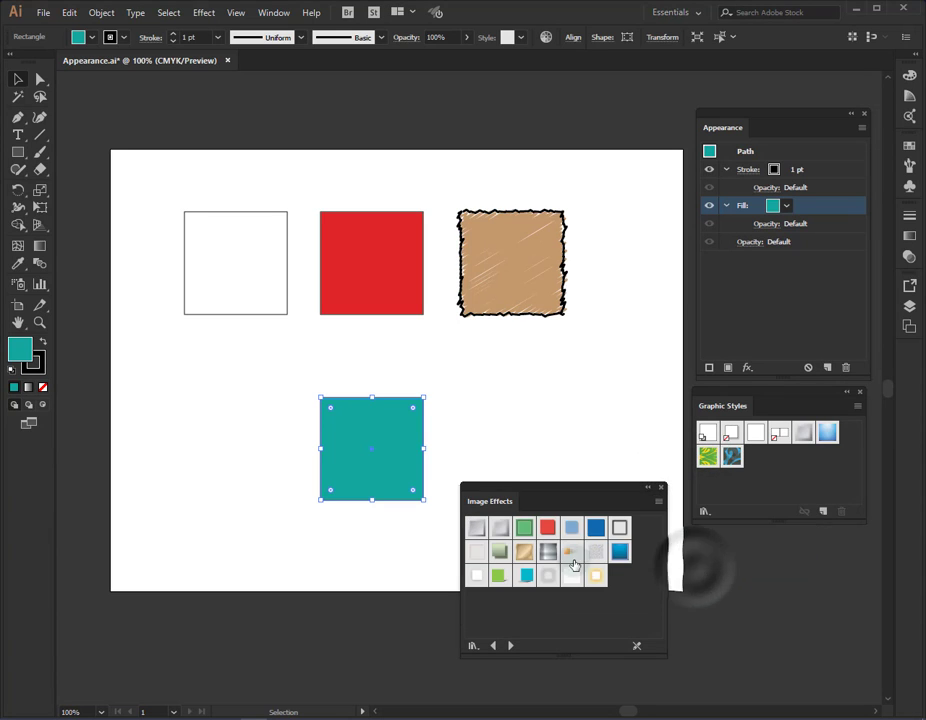
# Add the red Drop Shadow Hard style to the document's graphic styles and close the Image Effects library.
pyautogui.moveTo(549, 535); pyautogui.dragTo(790, 475)
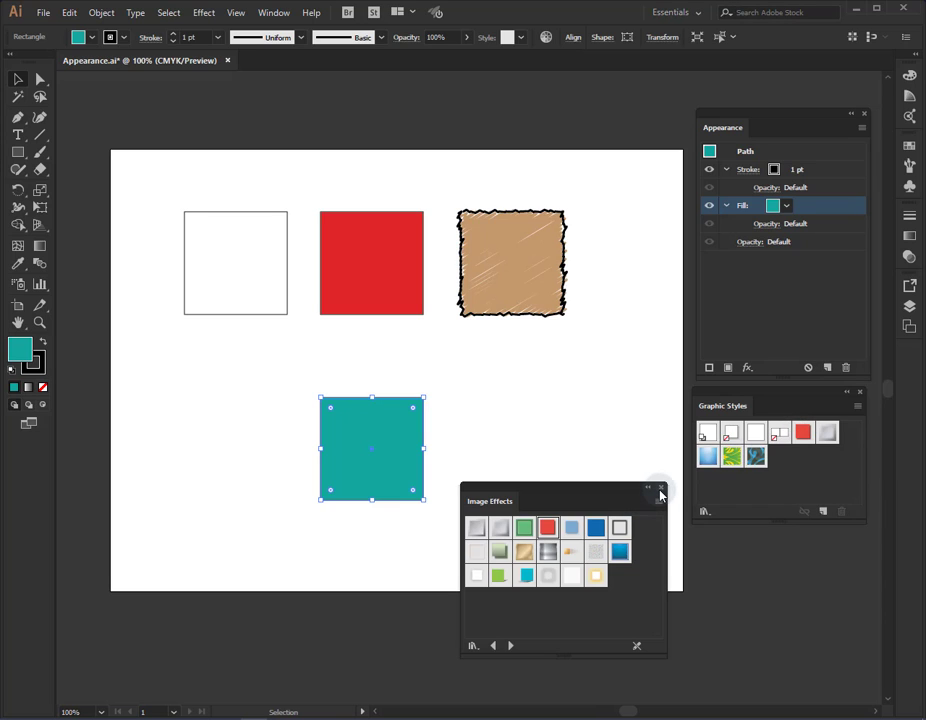
pyautogui.click(659, 489)
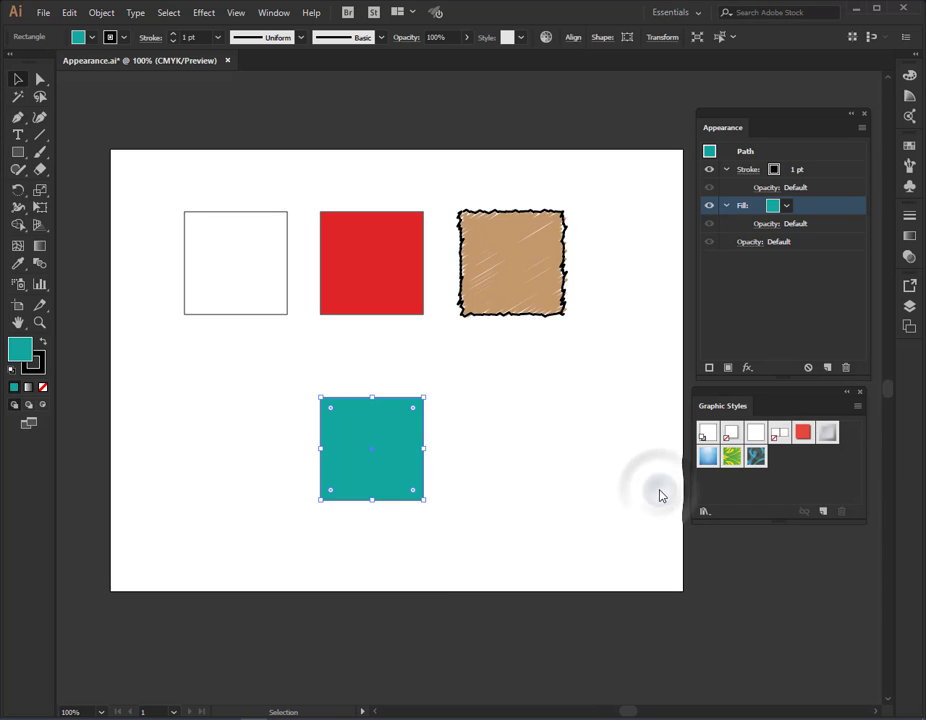
# Apply the Bevel Soft graphic style to the teal square and delete that style from the document's graphic styles.
pyautogui.click(829, 433)
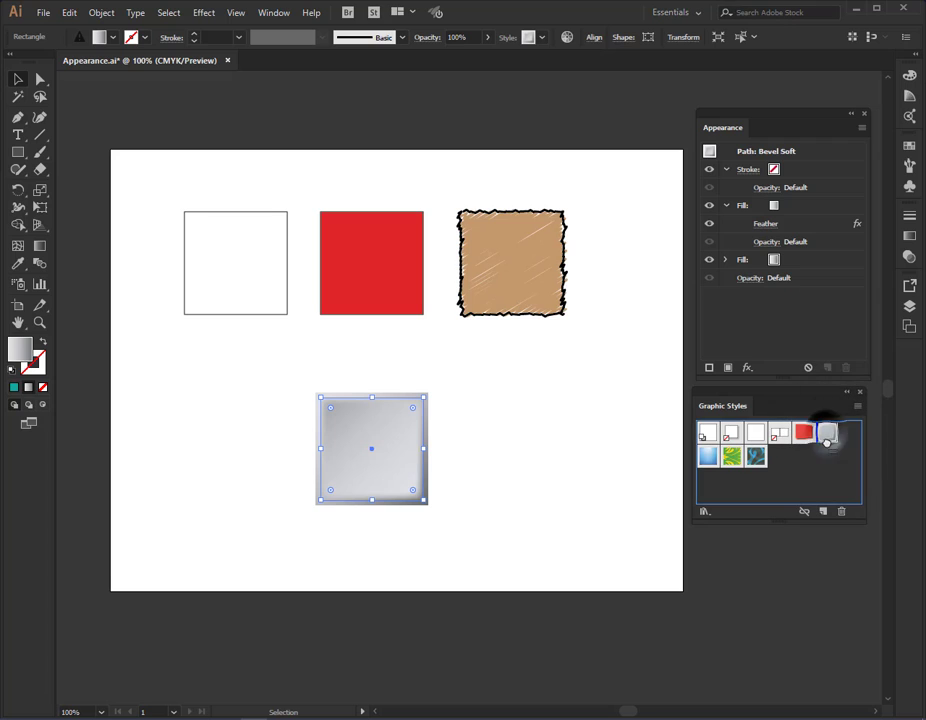
pyautogui.click(842, 512)
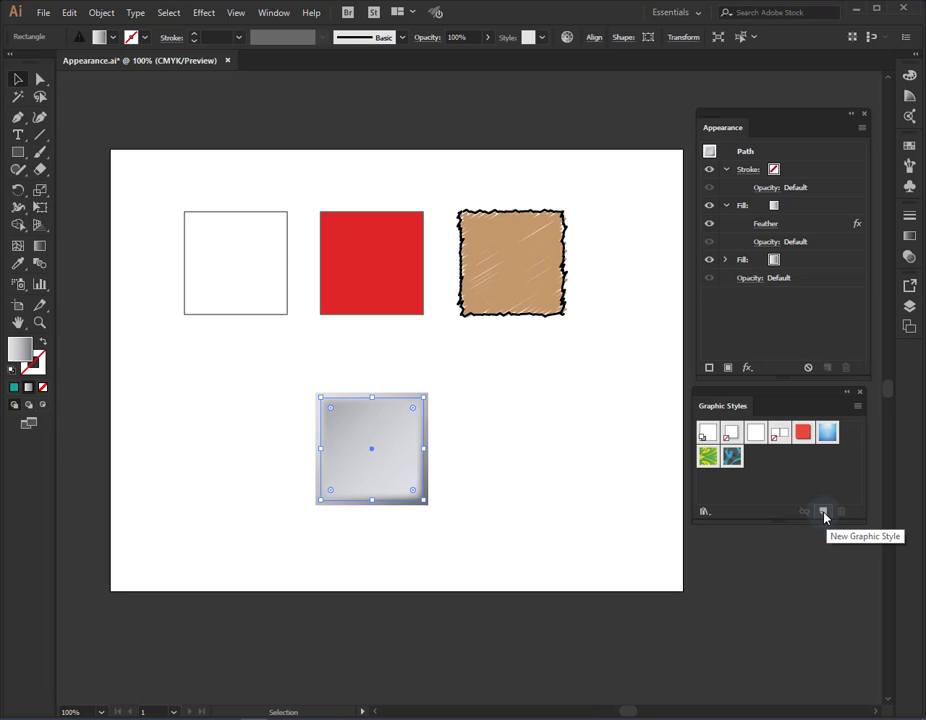
# Create a graphic style from the selected square's appearance and name it New Style.
pyautogui.click(824, 512)
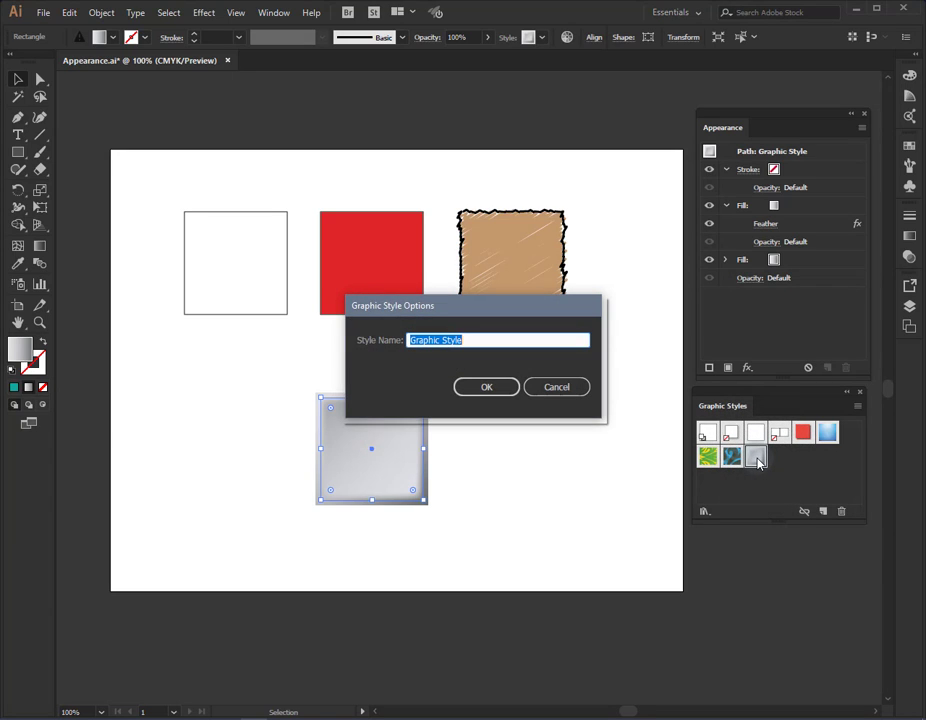
pyautogui.write('New Style')
pyautogui.click(480, 390)
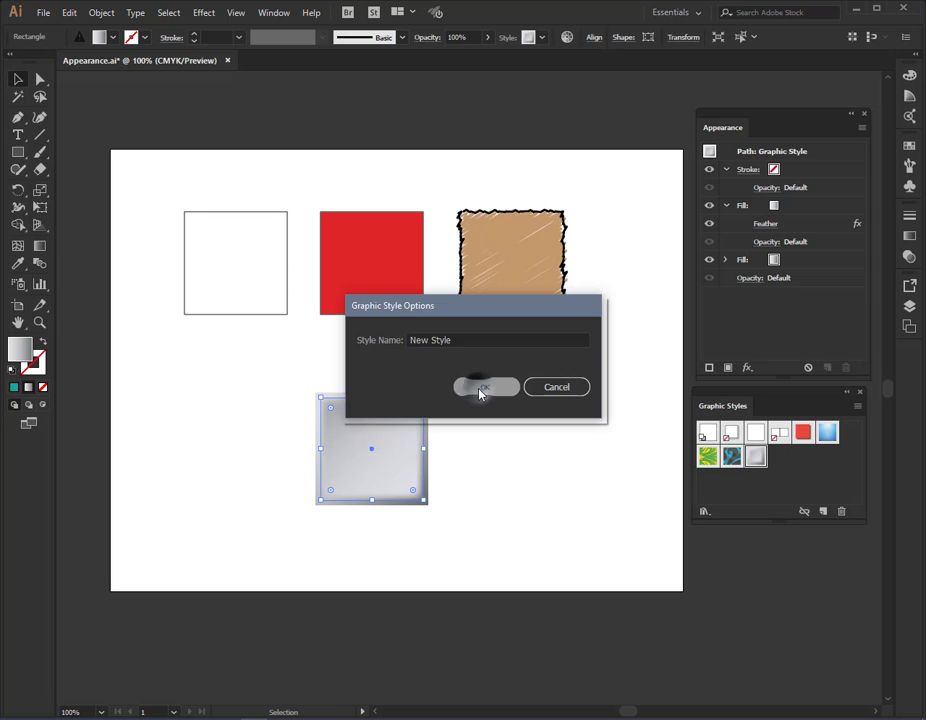
# Break the square's link to its graphic style and delete New Style from the document's graphic styles.
pyautogui.click(858, 408)
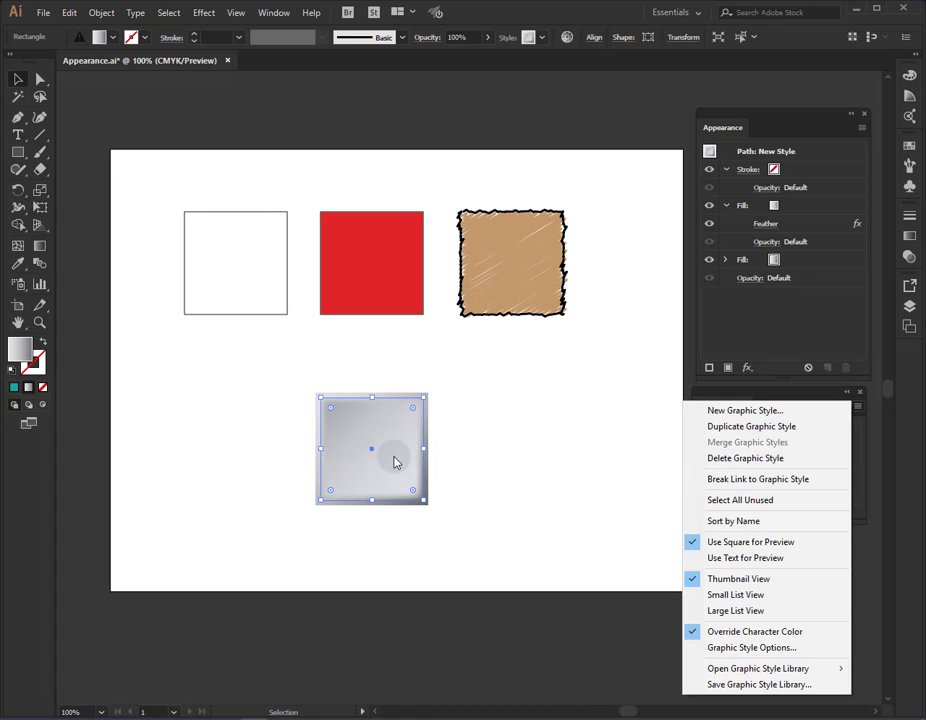
pyautogui.click(789, 487)
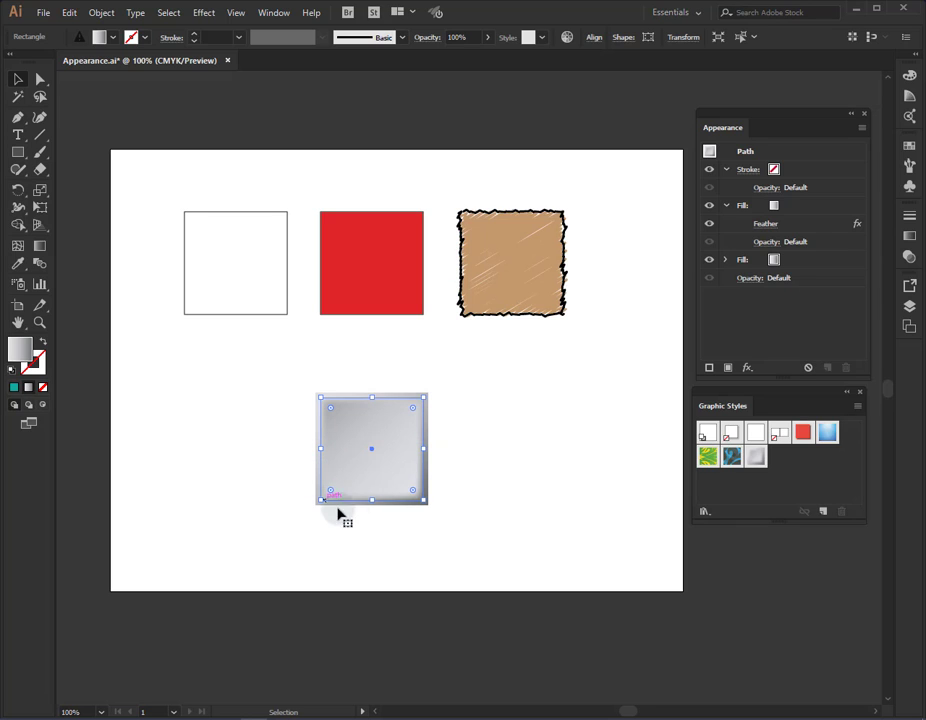
pyautogui.moveTo(756, 459); pyautogui.dragTo(843, 511)
# Select all unused graphic styles in the document.
pyautogui.click(856, 407)
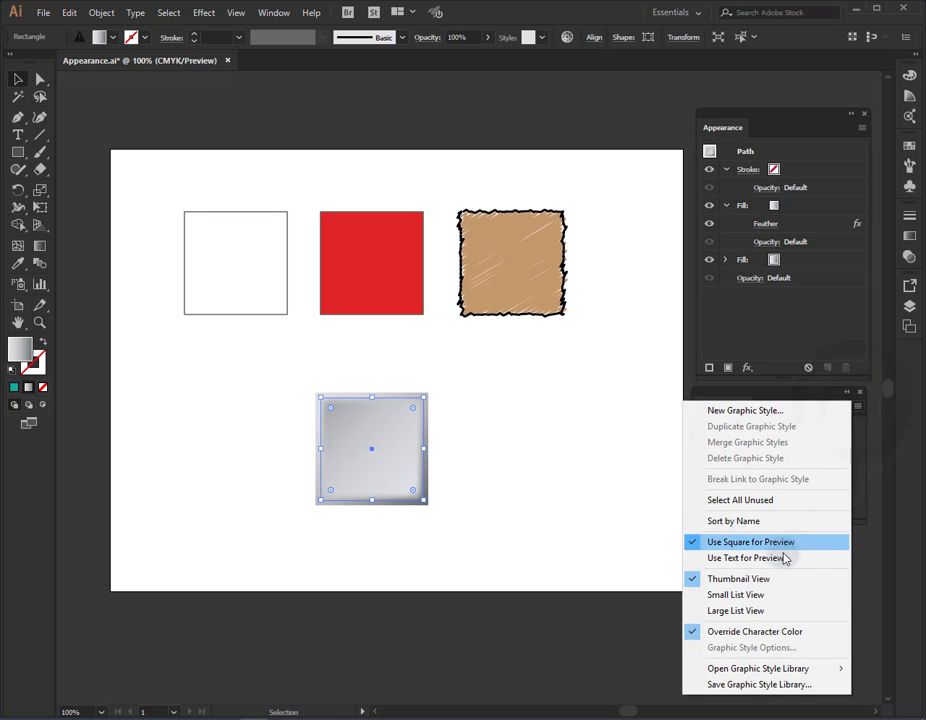
pyautogui.click(745, 500)
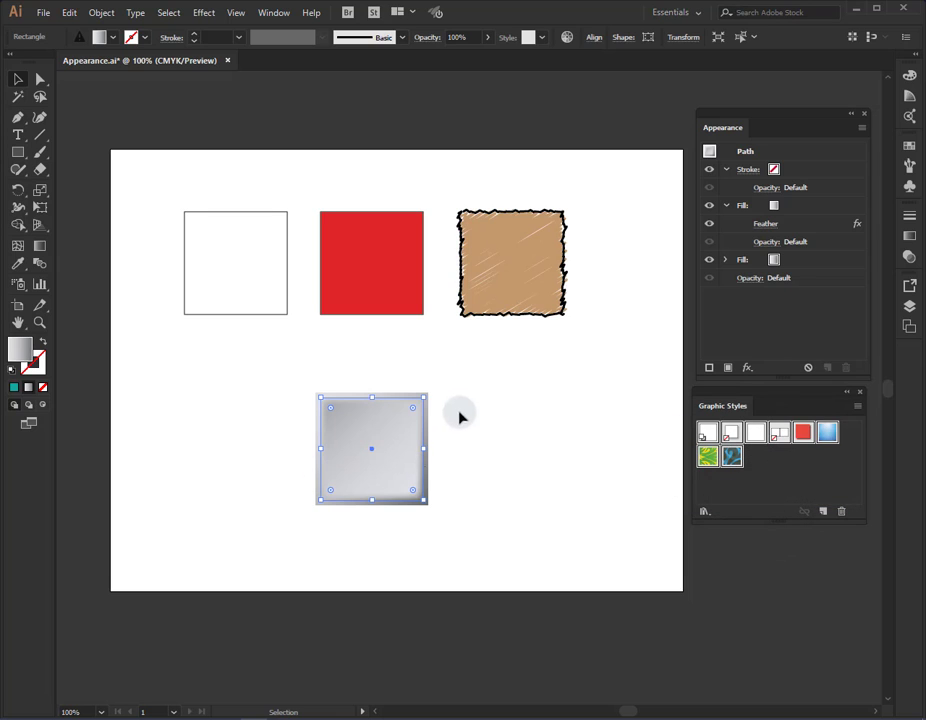
pyautogui.click(859, 407)
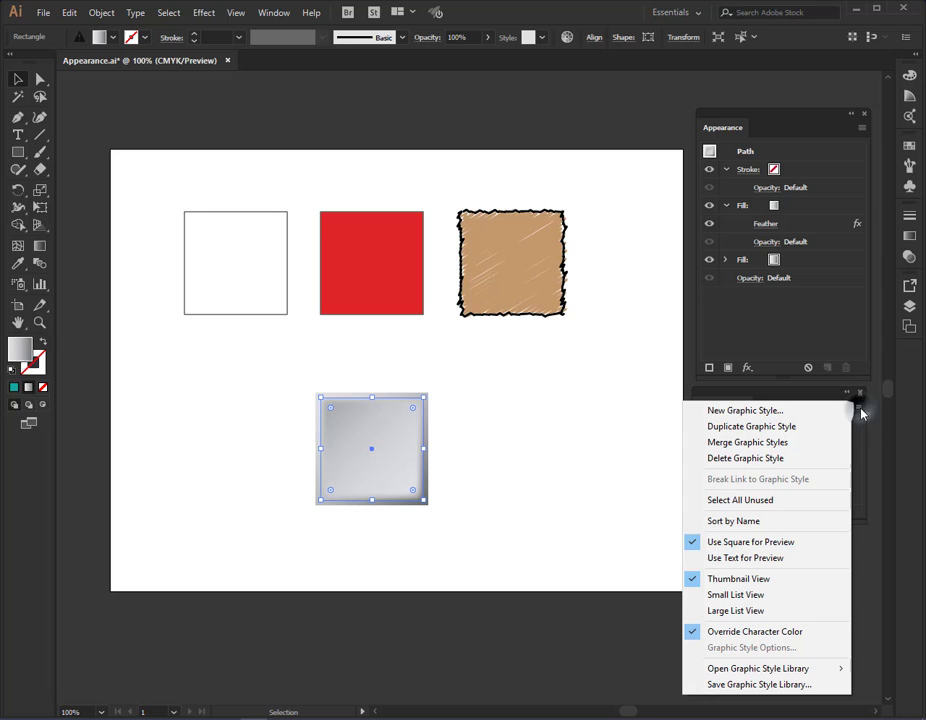
pyautogui.click(777, 446)
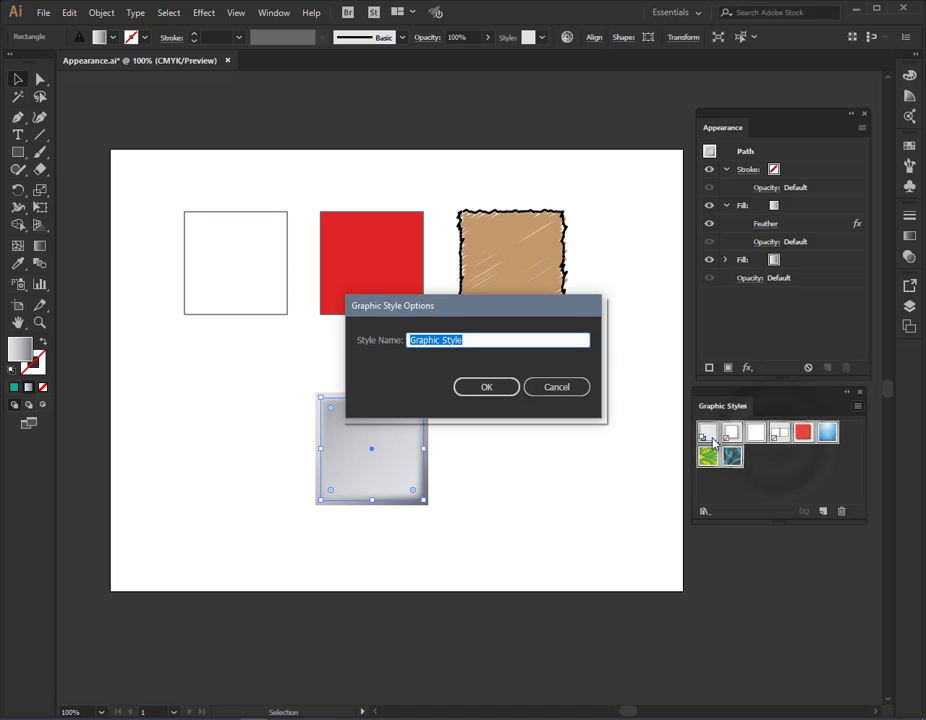
pyautogui.click(557, 387)
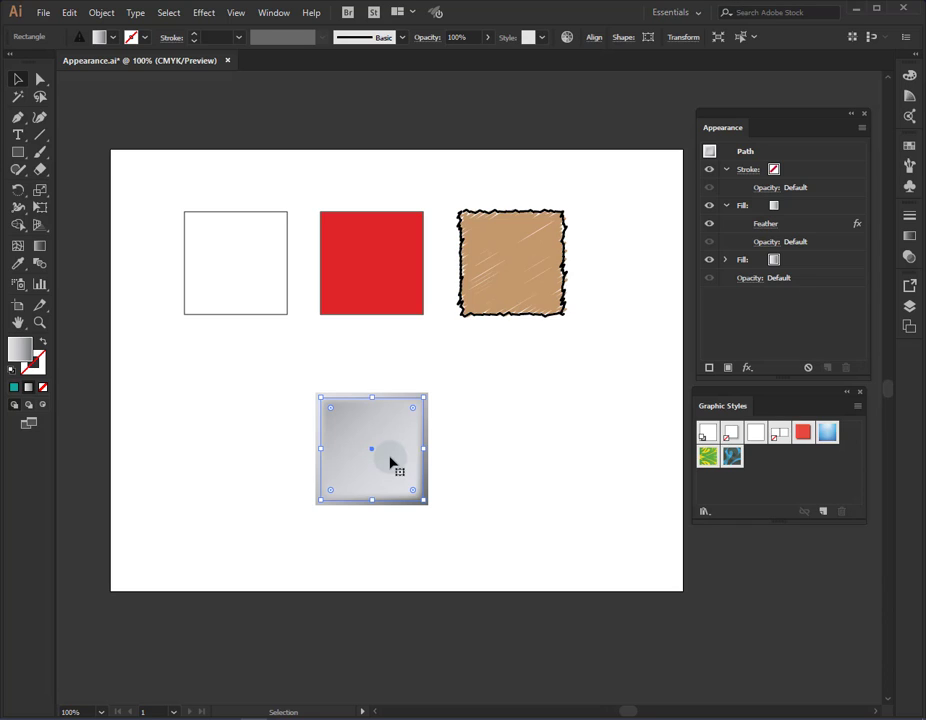
# Merge the Foliage_GS and Pompadour_GS graphic styles into a new style named Graphic Style.
pyautogui.click(732, 456)
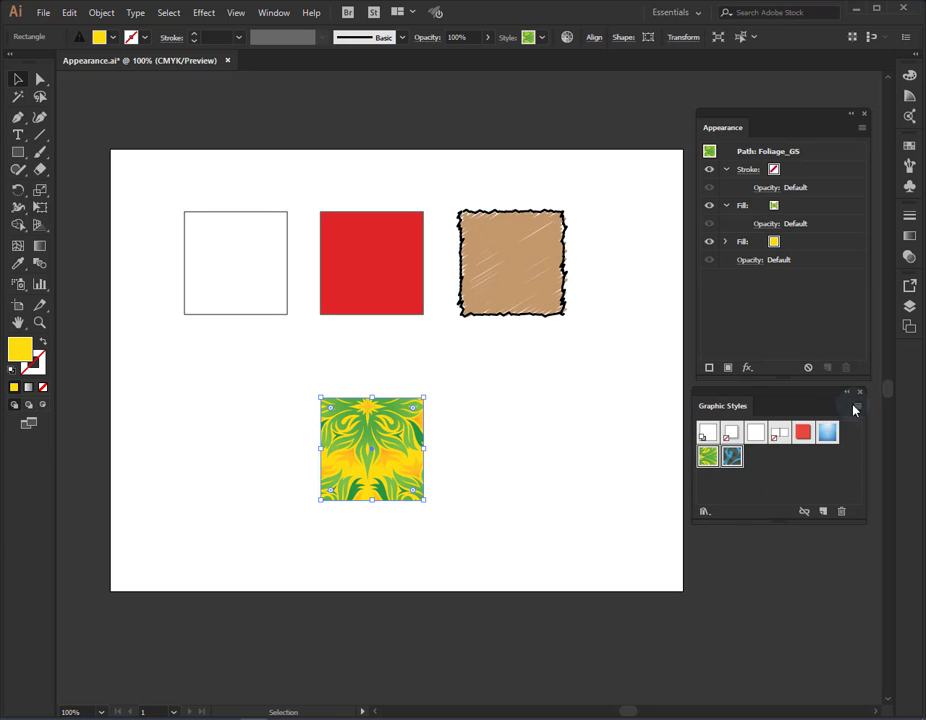
pyautogui.click(855, 408)
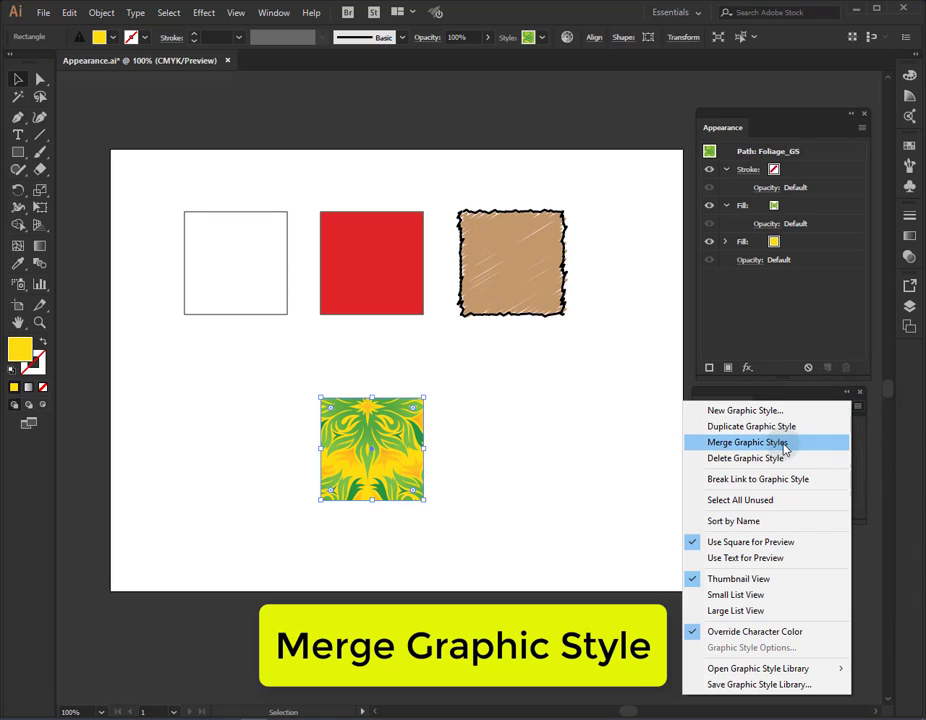
pyautogui.click(784, 449)
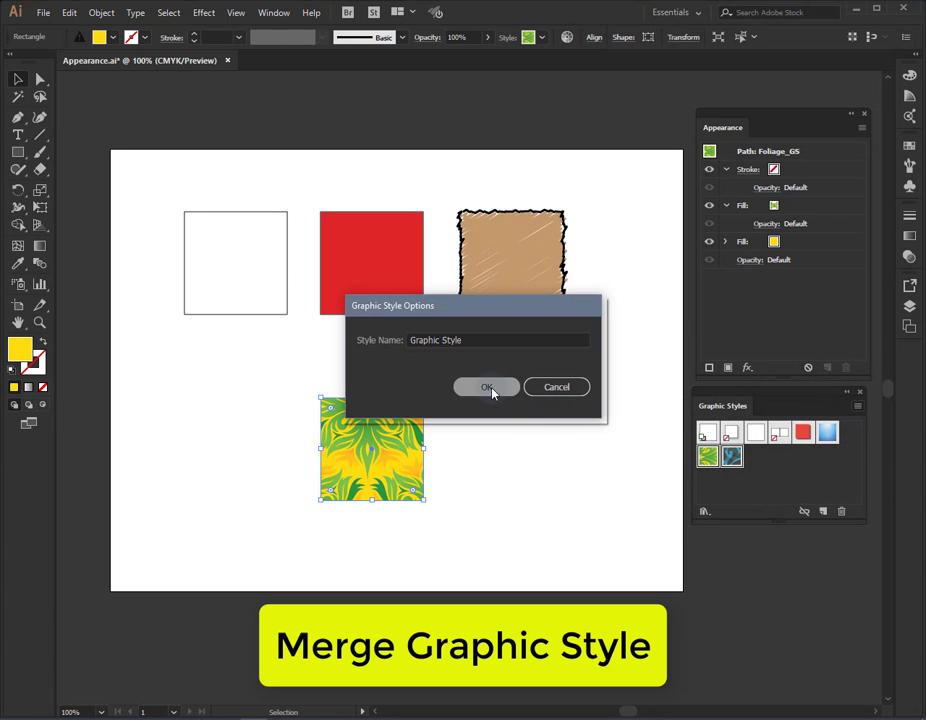
pyautogui.click(490, 390)
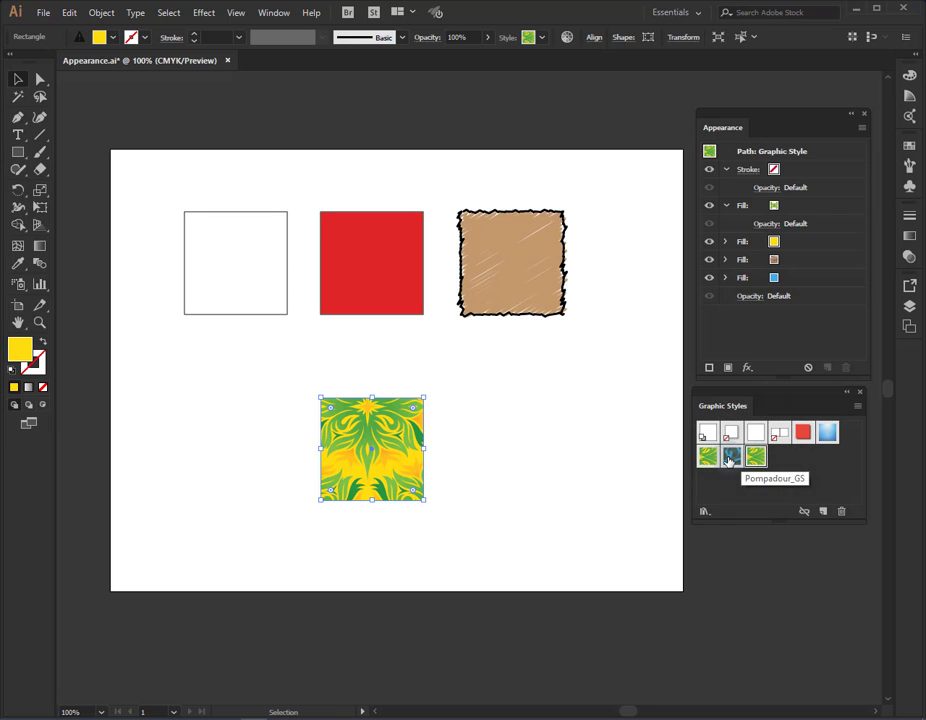
# Compare the fills of Pompadour_GS, Foliage_GS and the merged style by applying each in turn to the square, ending with the merged style.
pyautogui.click(731, 458)
pyautogui.click(710, 457)
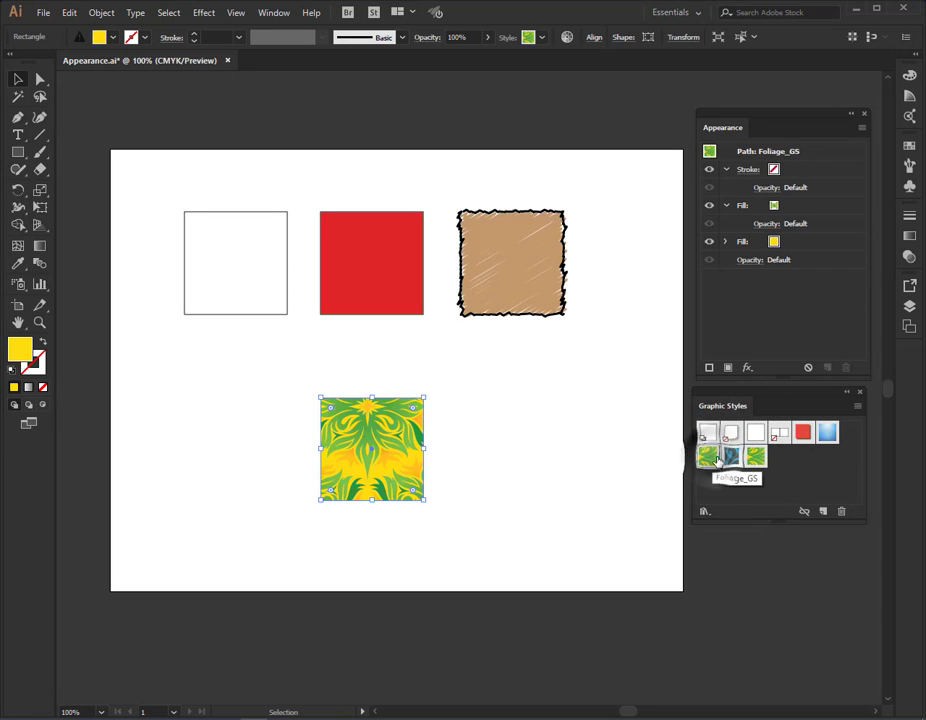
pyautogui.click(755, 457)
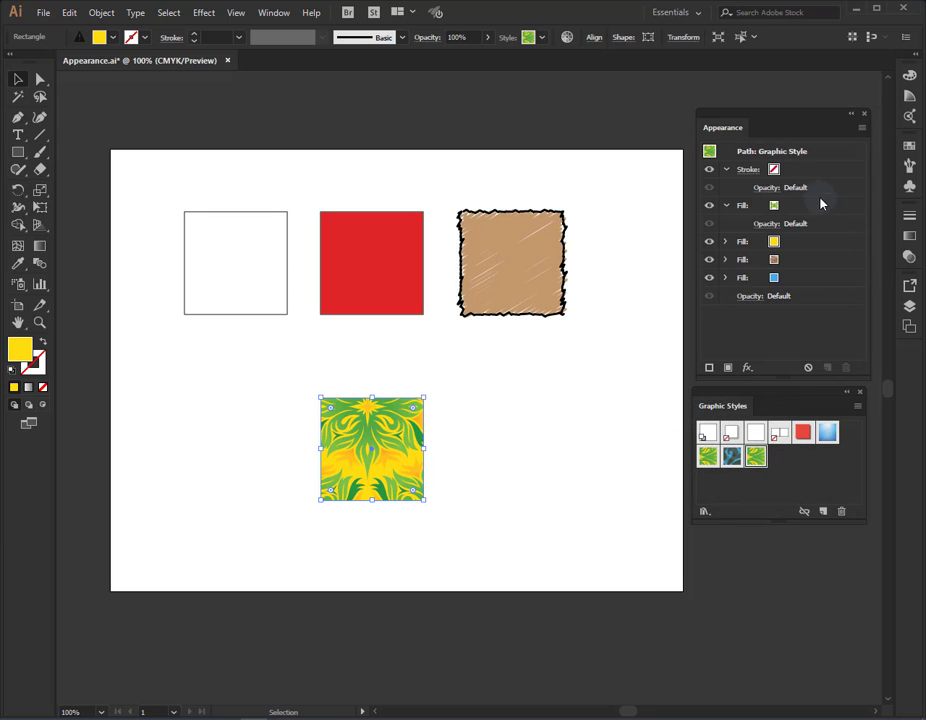
pyautogui.click(732, 458)
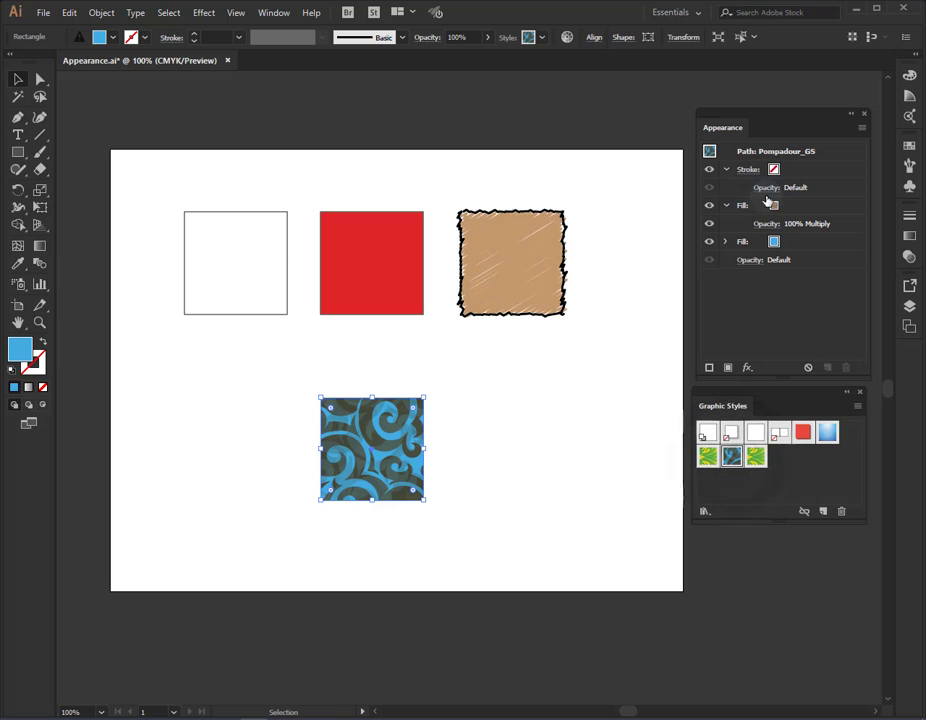
pyautogui.click(706, 458)
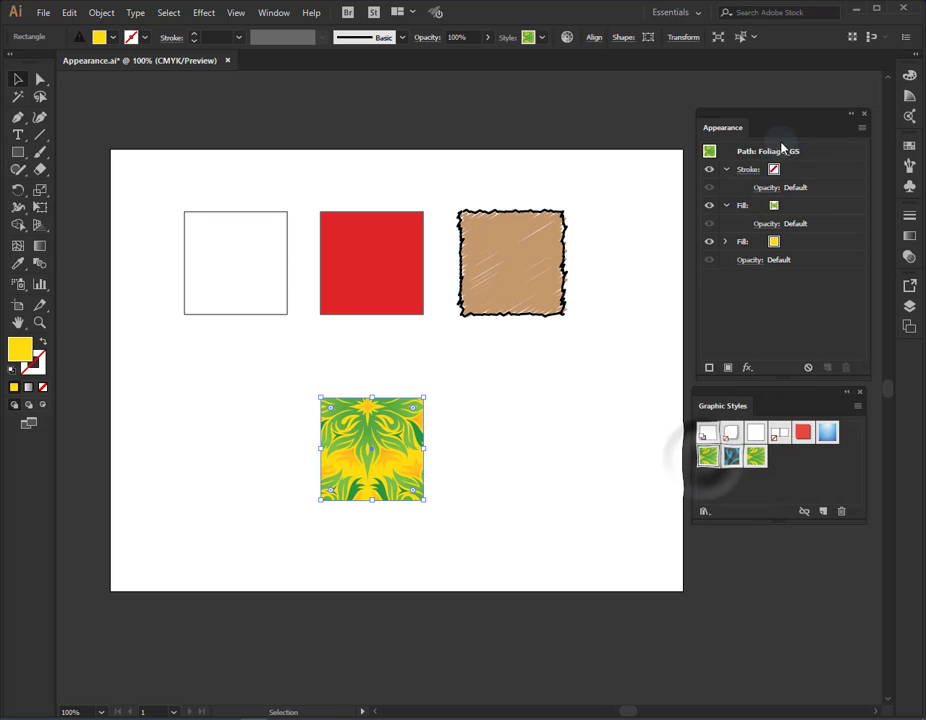
pyautogui.click(757, 458)
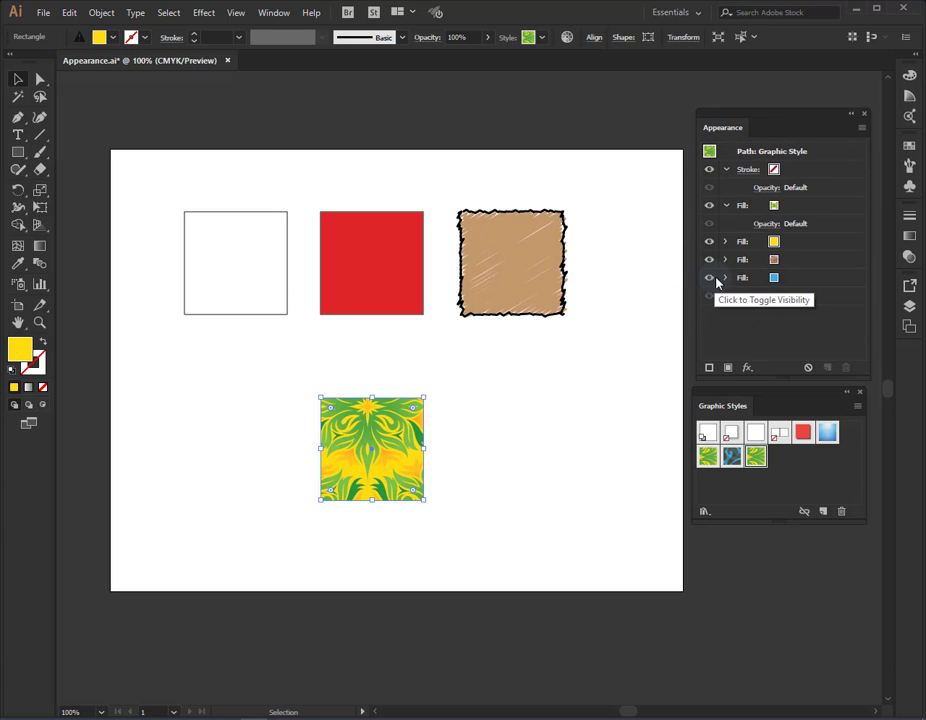
# Check the merged style's name in its Graphic Style Options.
pyautogui.click(858, 408)
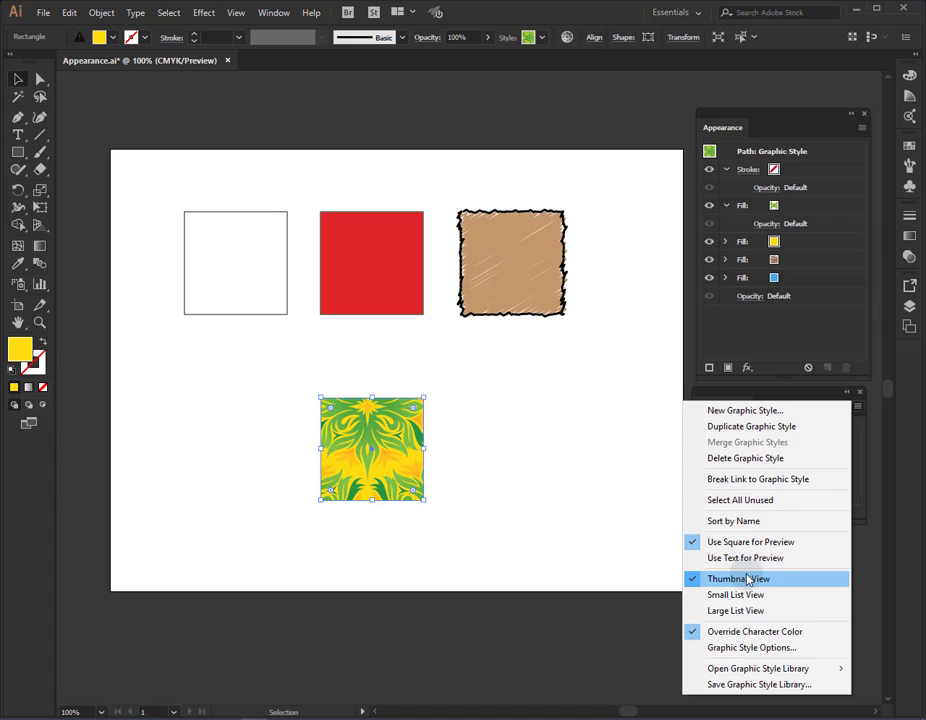
pyautogui.click(752, 647)
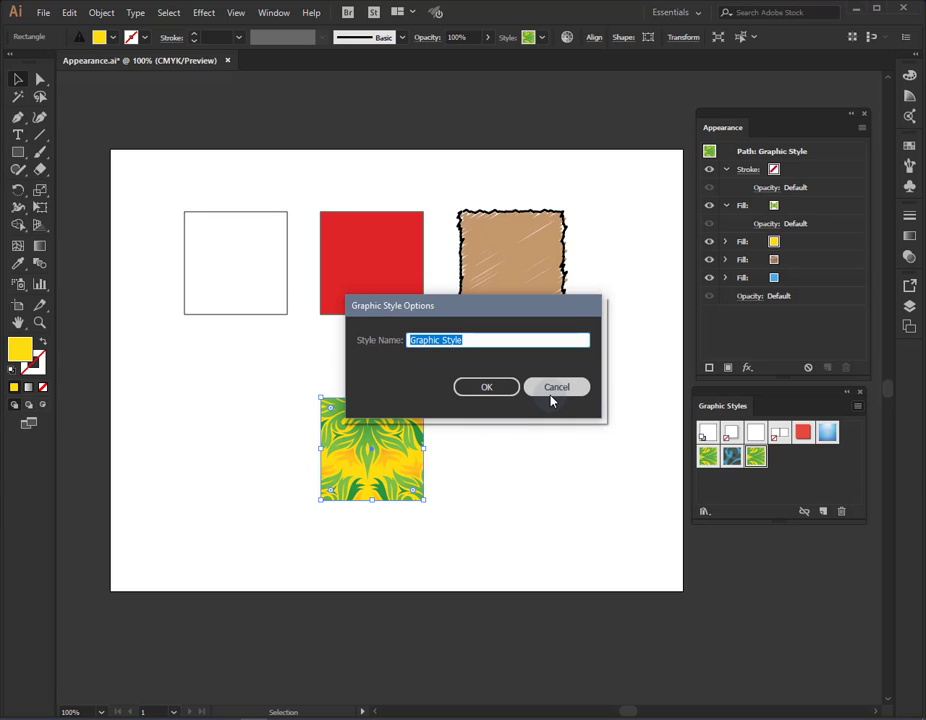
pyautogui.click(494, 389)
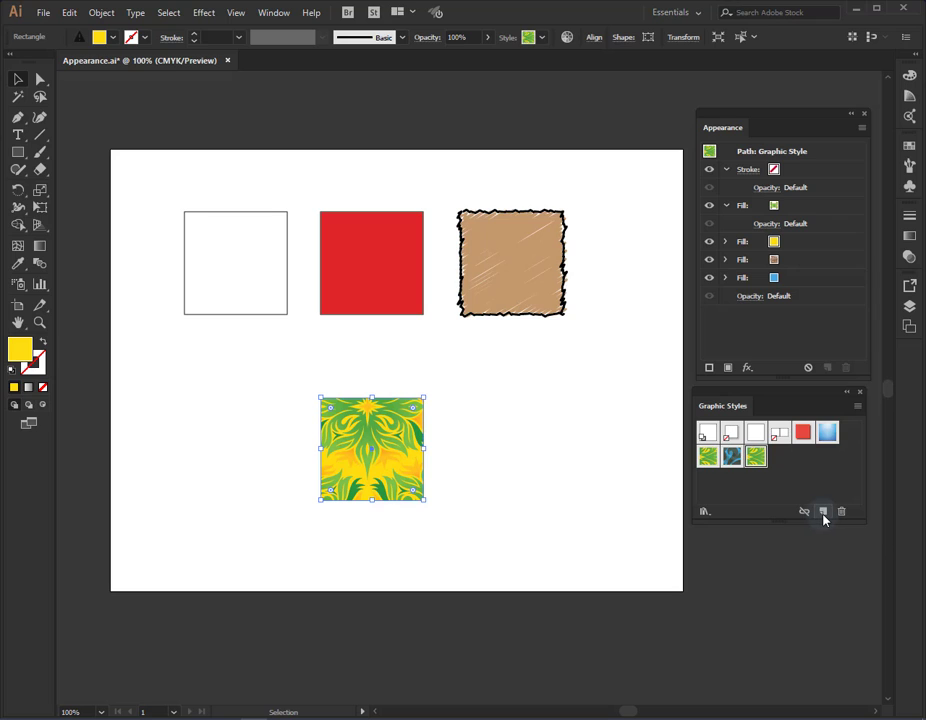
# Save the document's graphic styles as a library named A in the Graphic Styles folder.
pyautogui.click(857, 406)
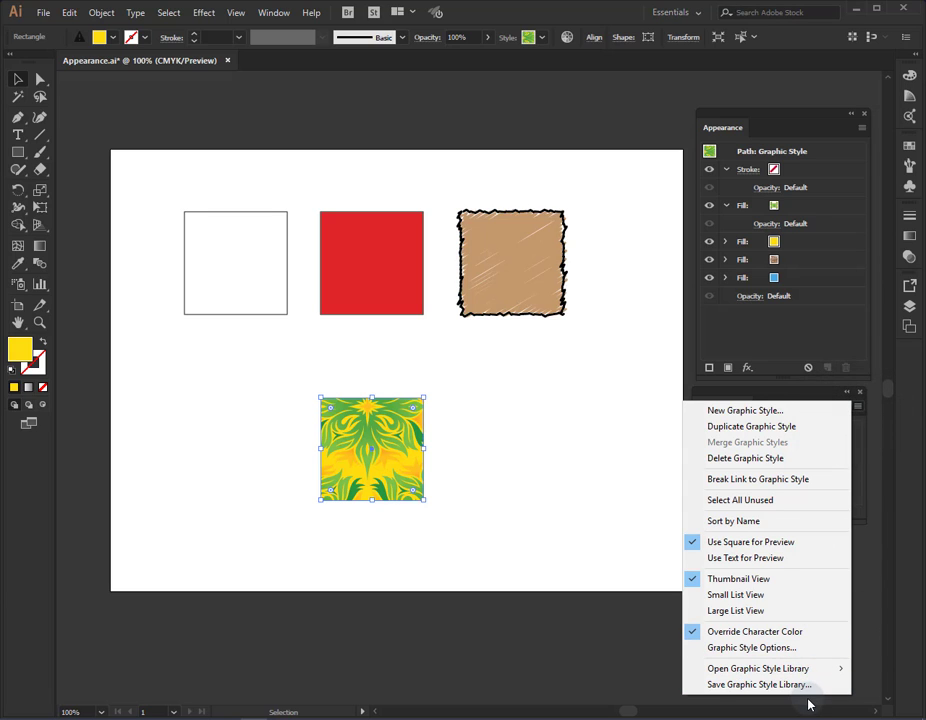
pyautogui.moveTo(765, 668)
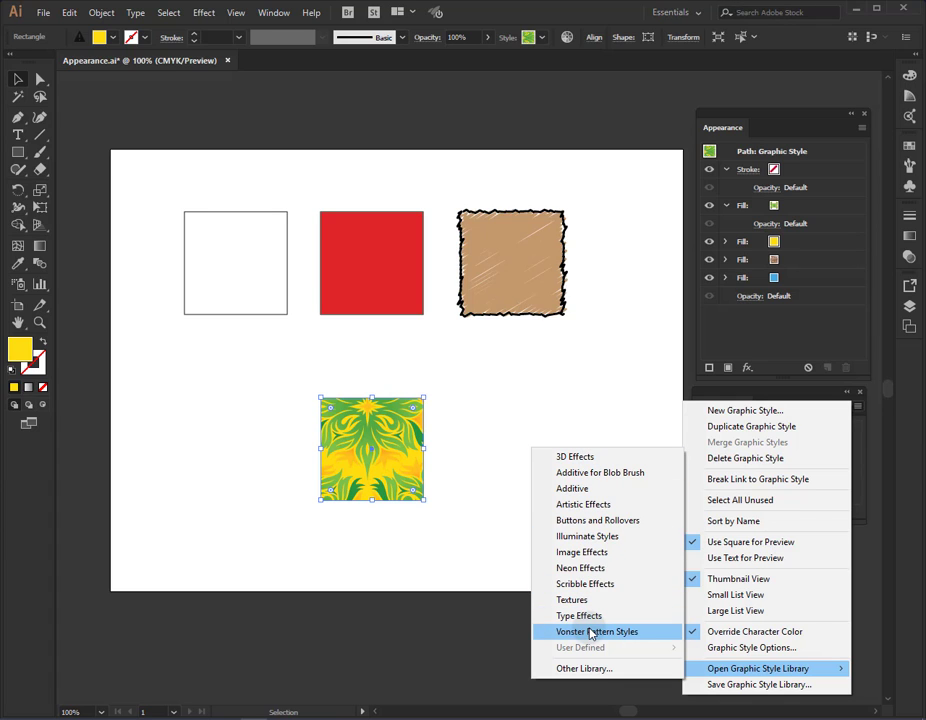
pyautogui.click(778, 685)
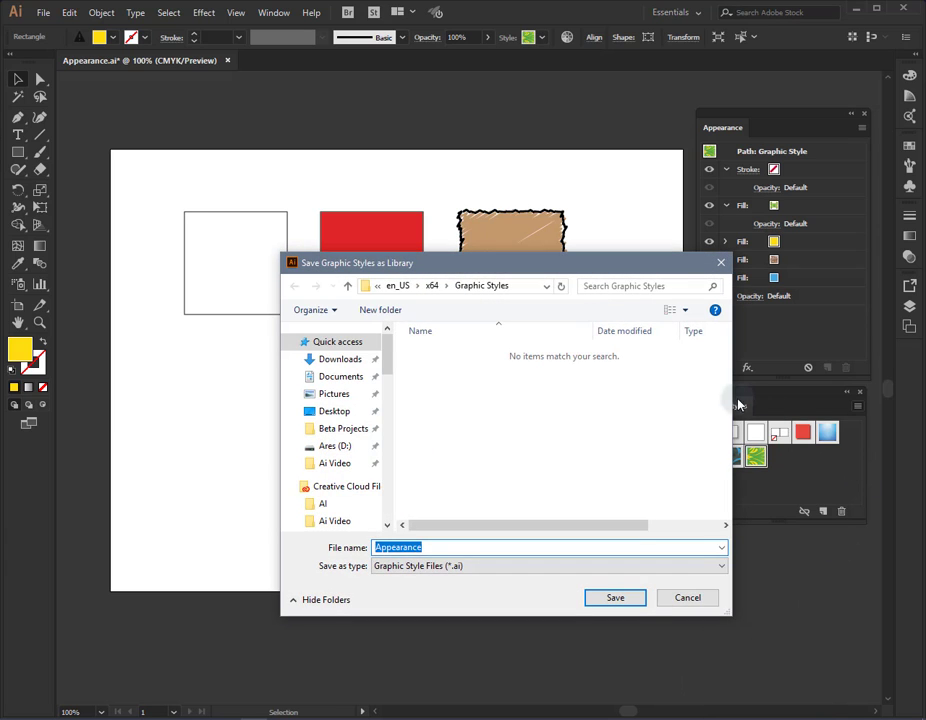
pyautogui.moveTo(643, 263); pyautogui.dragTo(491, 256)
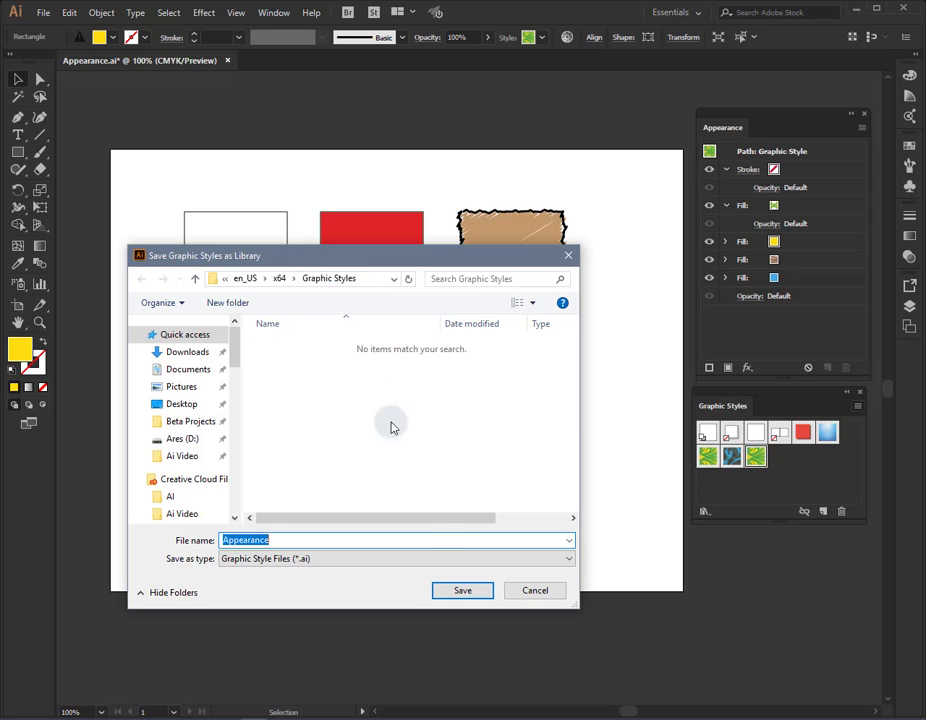
pyautogui.write('A')
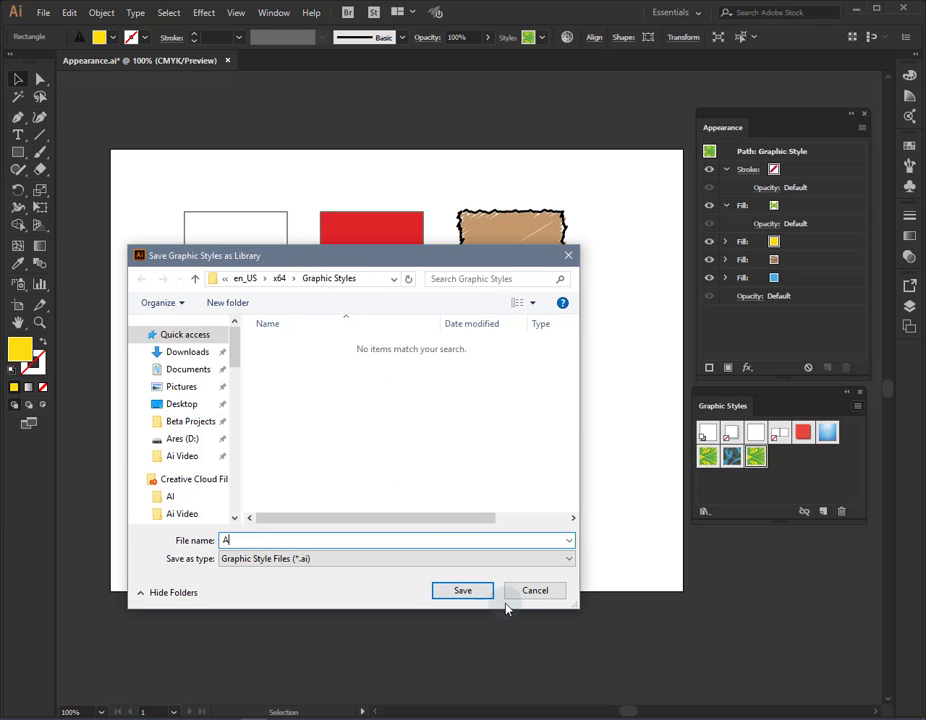
pyautogui.click(465, 591)
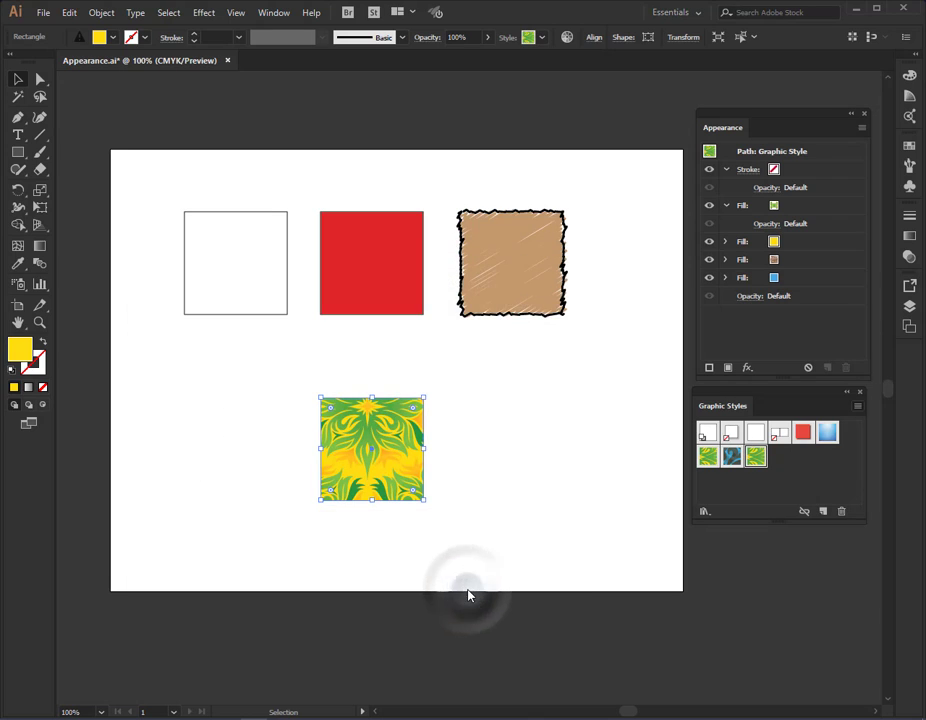
# Locate library A among the user-defined style libraries and delete its file from the Graphic Styles folder.
pyautogui.click(704, 512)
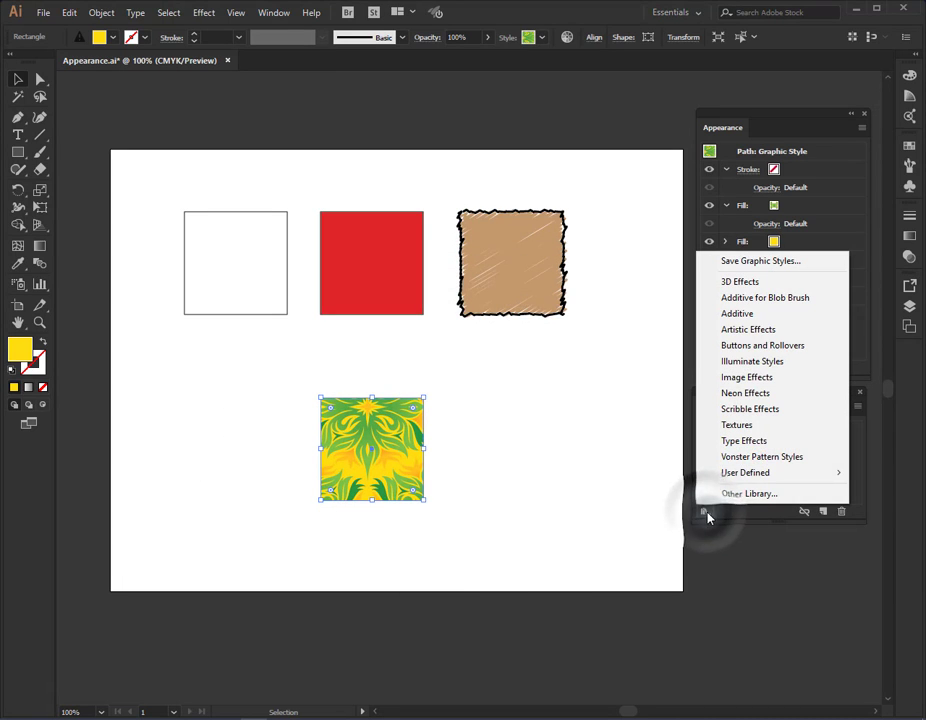
pyautogui.moveTo(757, 478)
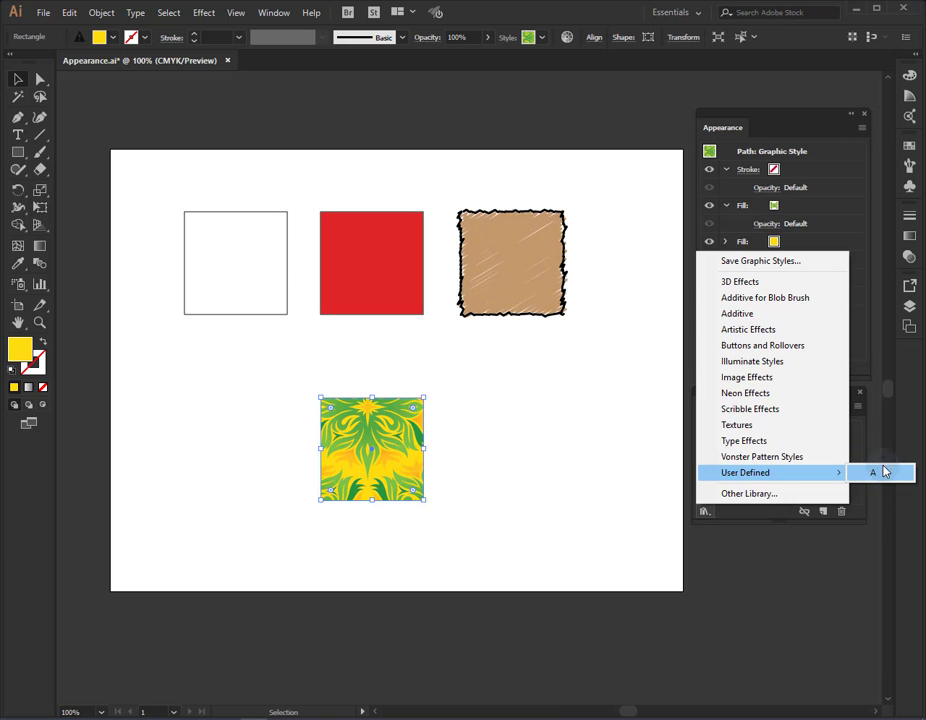
pyautogui.click(760, 261)
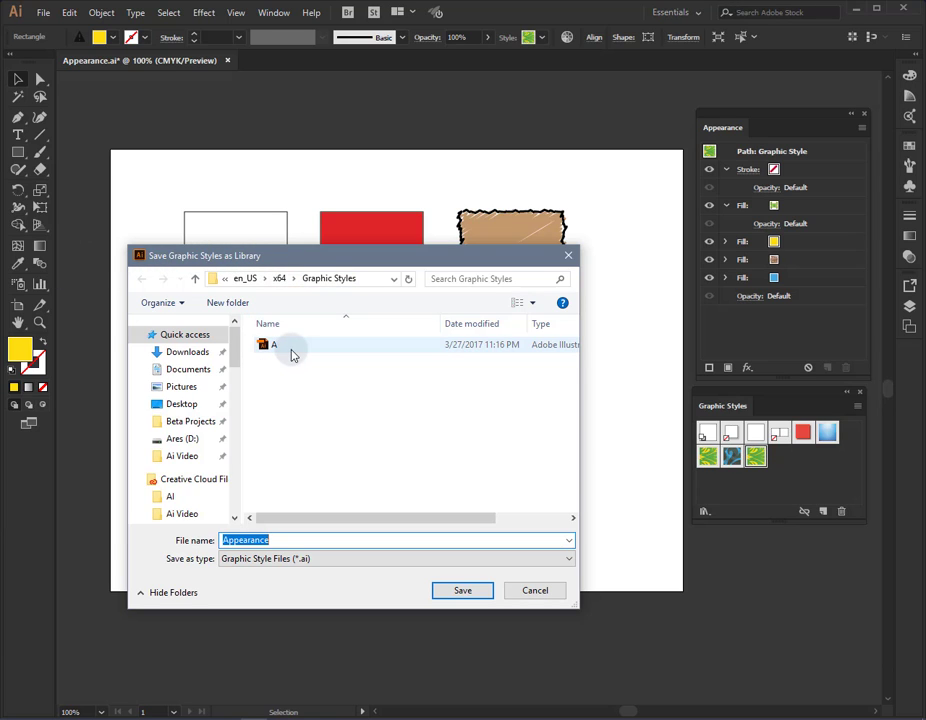
pyautogui.click(267, 346)
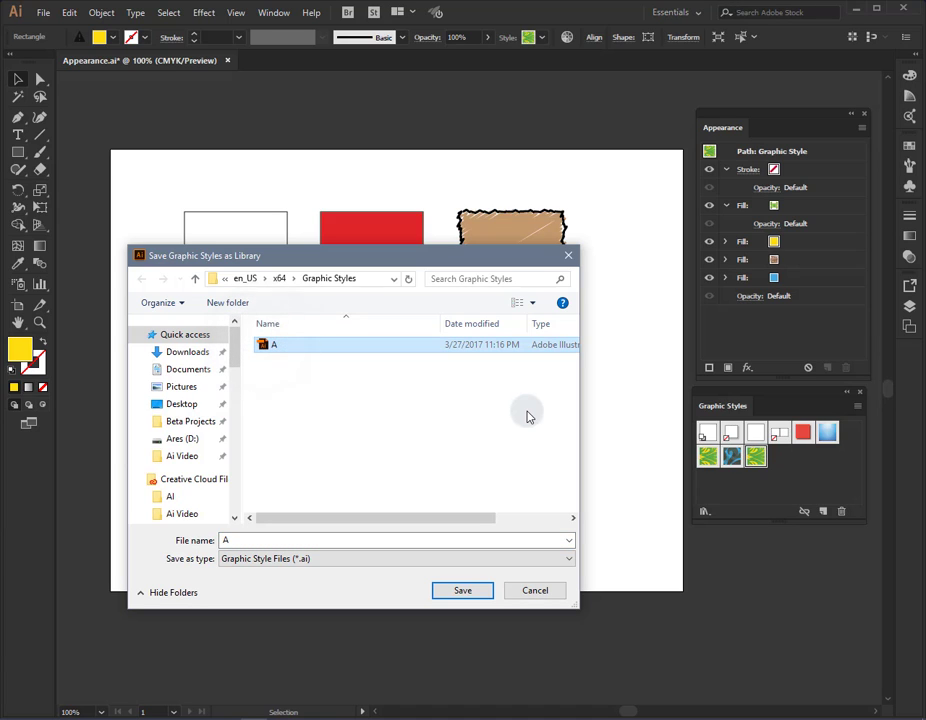
pyautogui.click(537, 592)
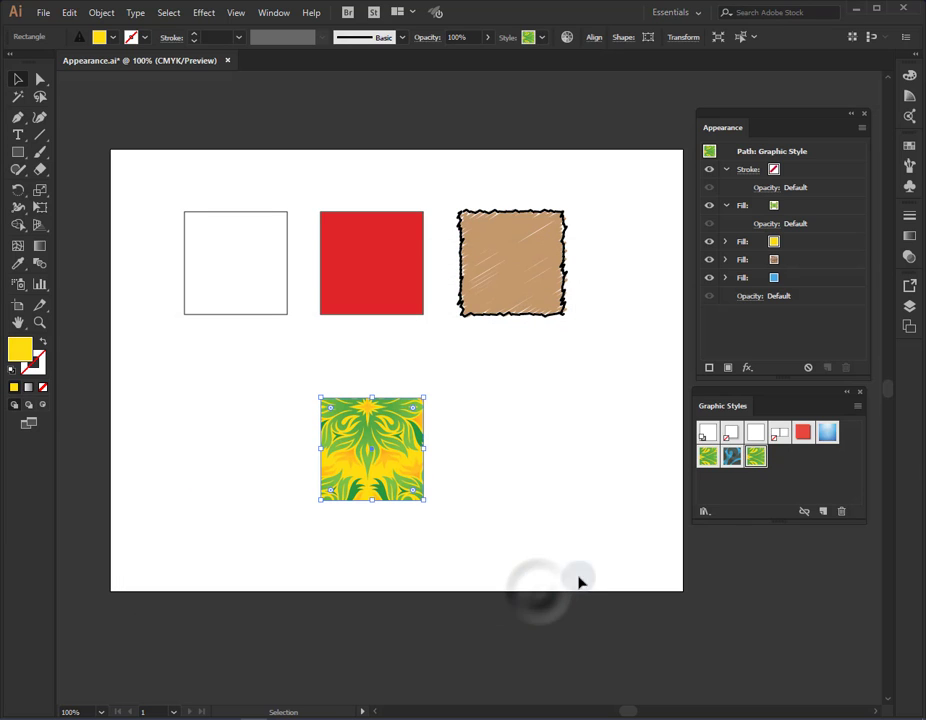
pyautogui.click(711, 515)
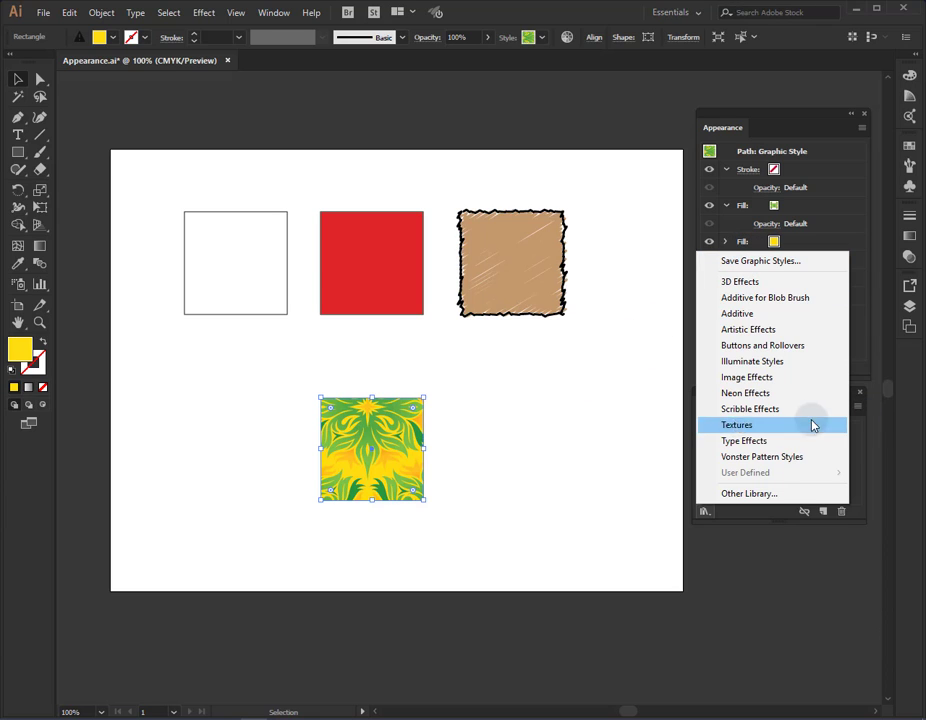
pyautogui.click(764, 577)
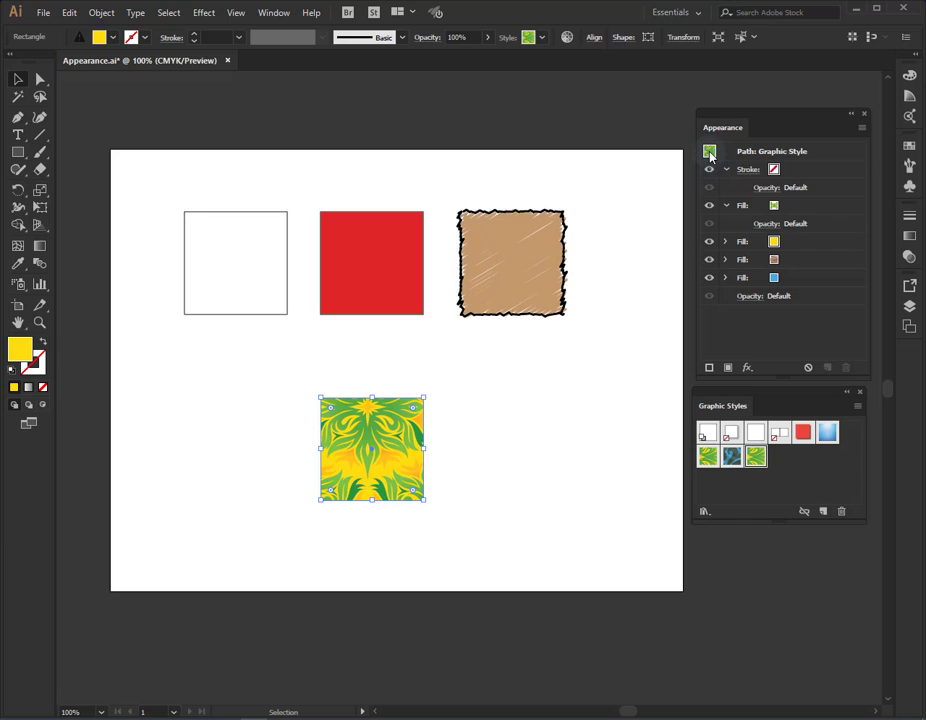
# Recolour the square's lowest fill with the darker blue swatch and target the whole path in its appearance.
pyautogui.click(710, 155)
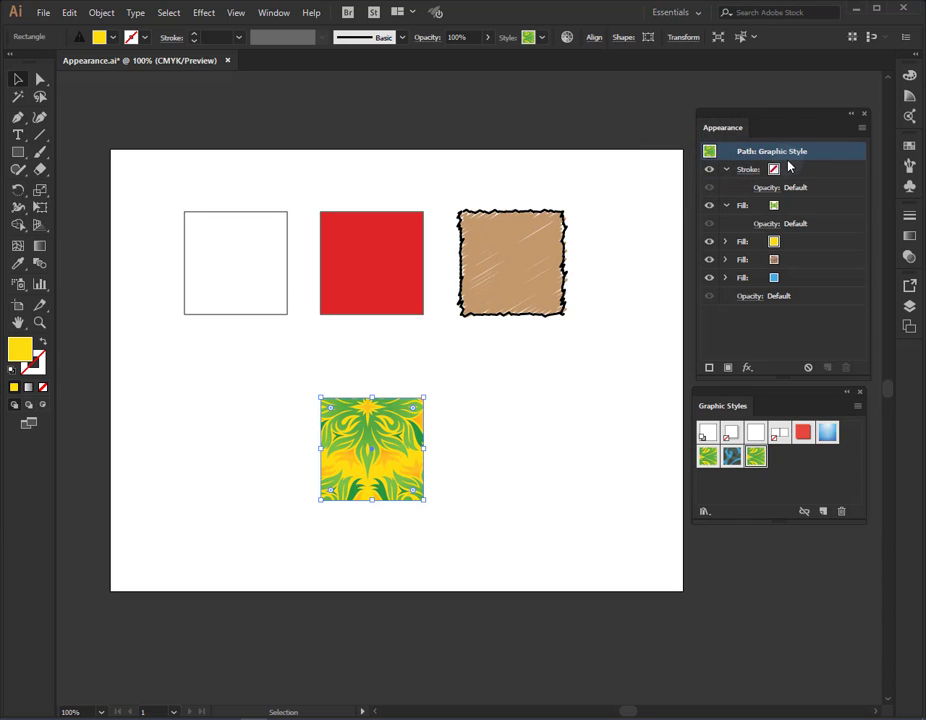
pyautogui.click(783, 284)
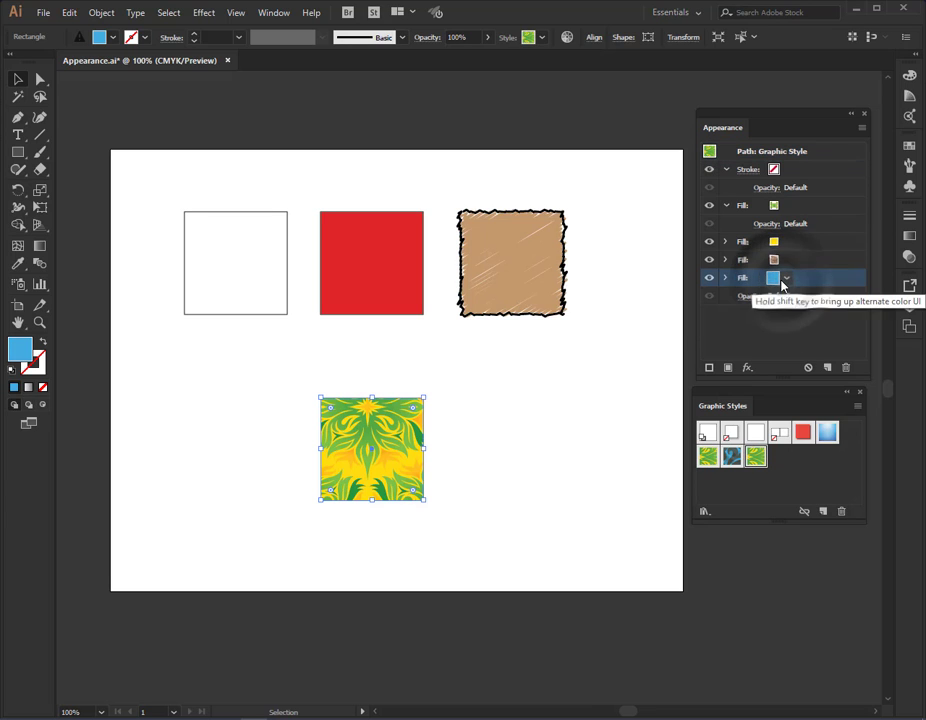
pyautogui.click(783, 283)
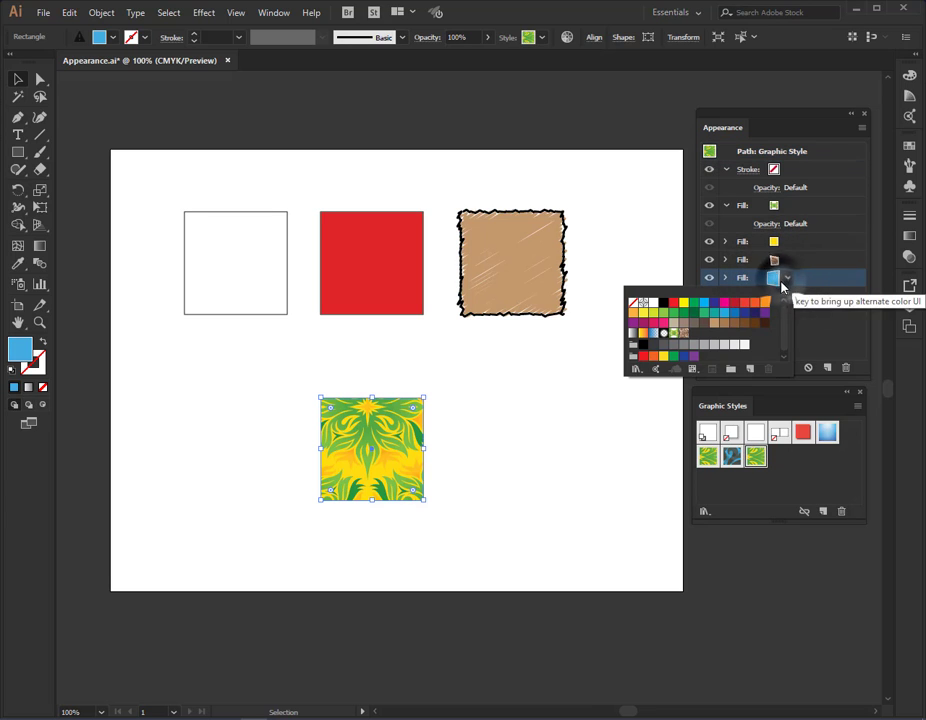
pyautogui.click(714, 324)
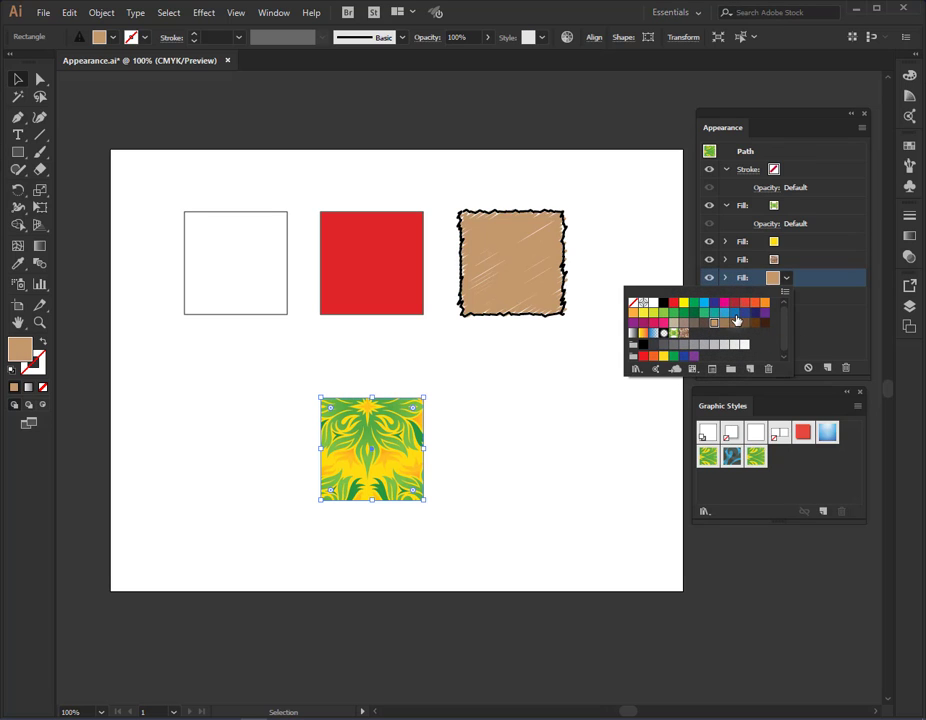
pyautogui.click(737, 314)
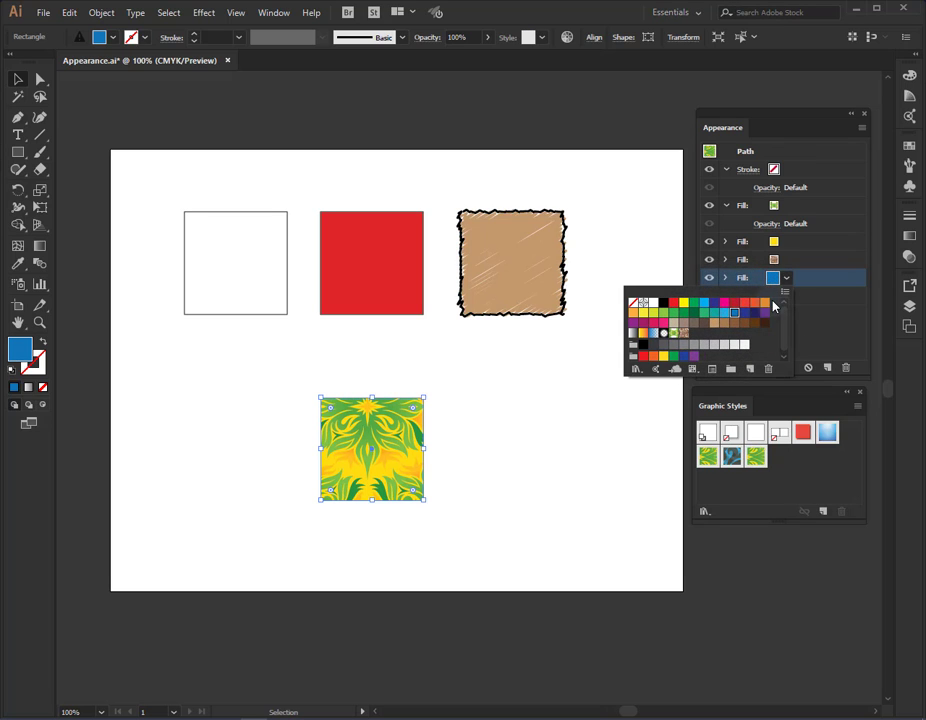
pyautogui.click(829, 308)
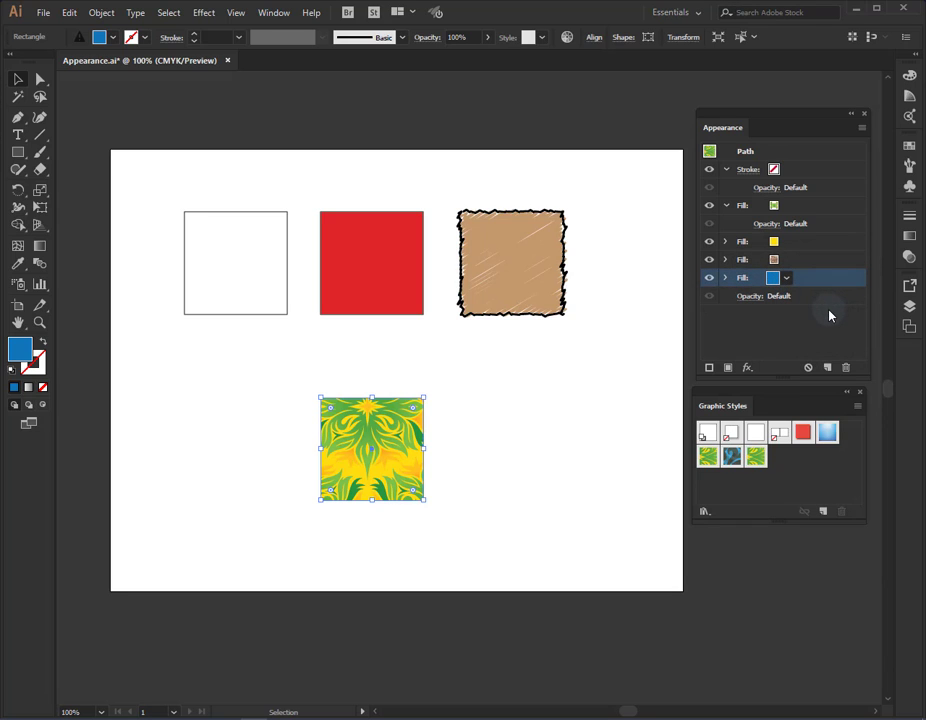
pyautogui.click(709, 153)
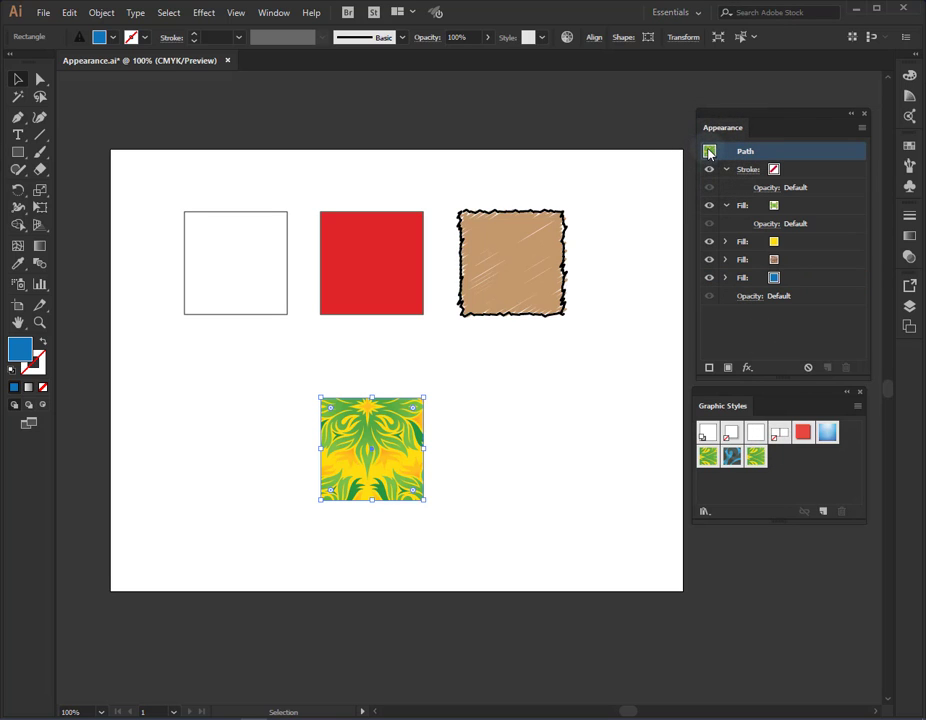
# Save the patterned square's appearance as a new graphic style and compare it with the earlier merged style by applying each.
pyautogui.moveTo(709, 154)
pyautogui.mouseDown()
pyautogui.moveTo(724, 327)
pyautogui.moveTo(784, 470)
pyautogui.mouseUp()
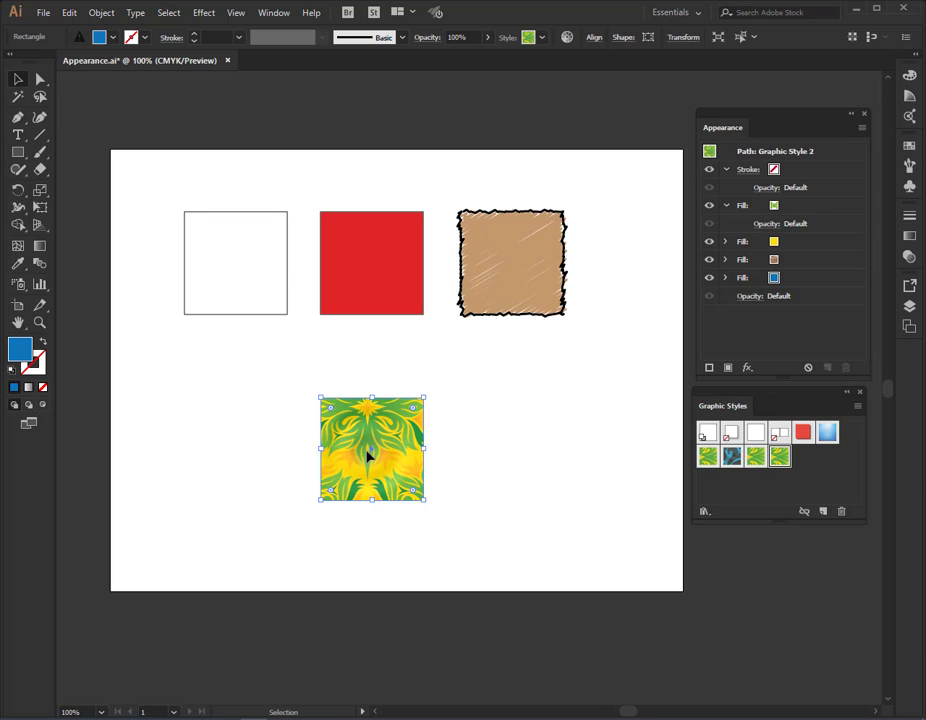
pyautogui.click(763, 458)
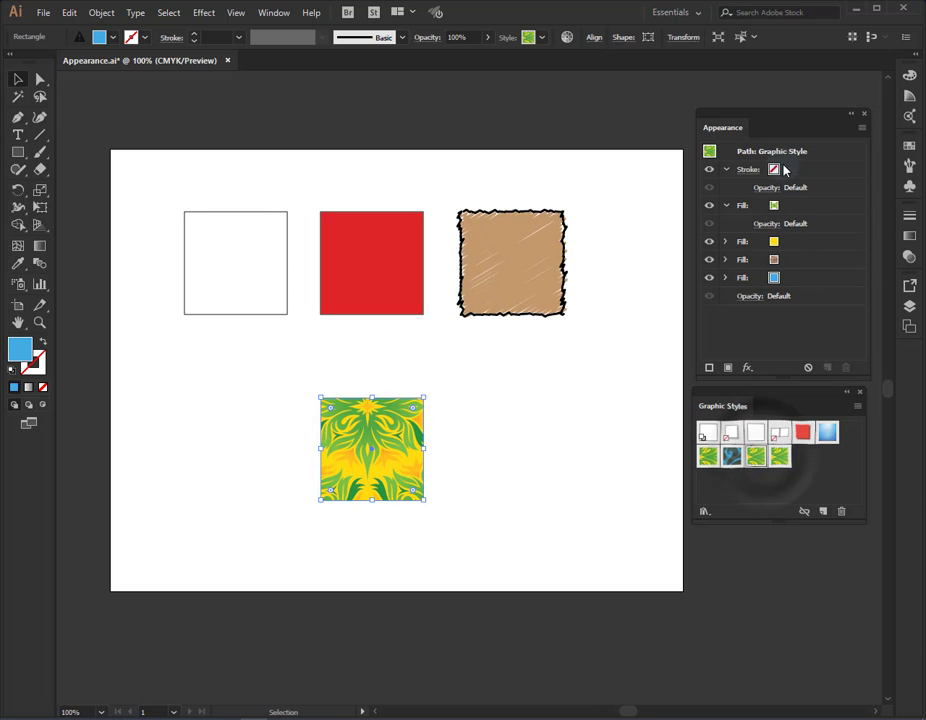
pyautogui.click(780, 458)
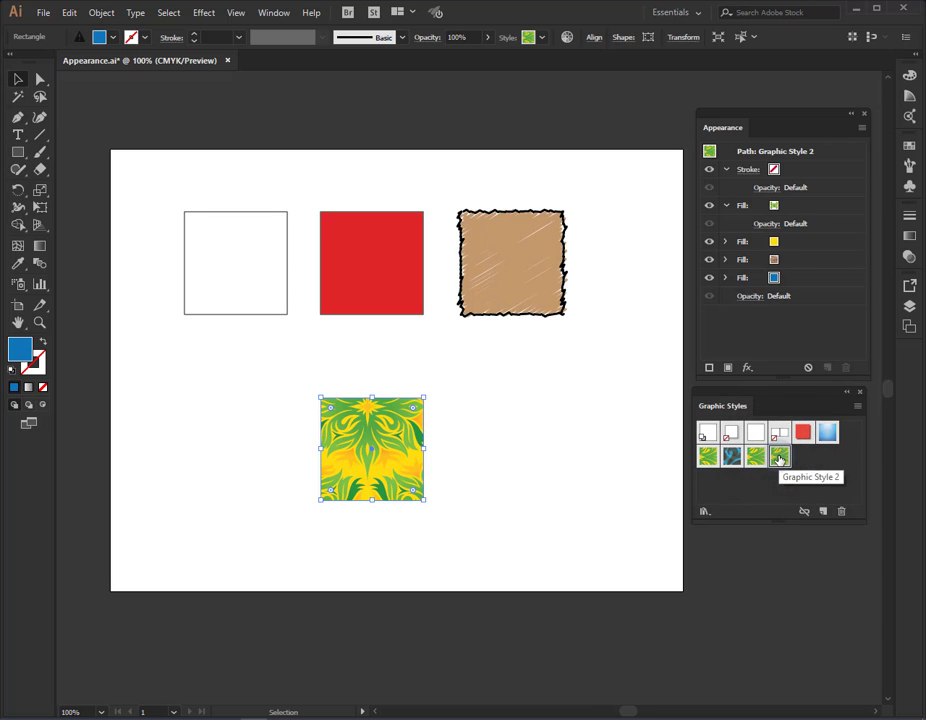
# Delete the green pattern fill from the lower square and reapply the earlier merged graphic style to restore its appearance.
pyautogui.click(797, 207)
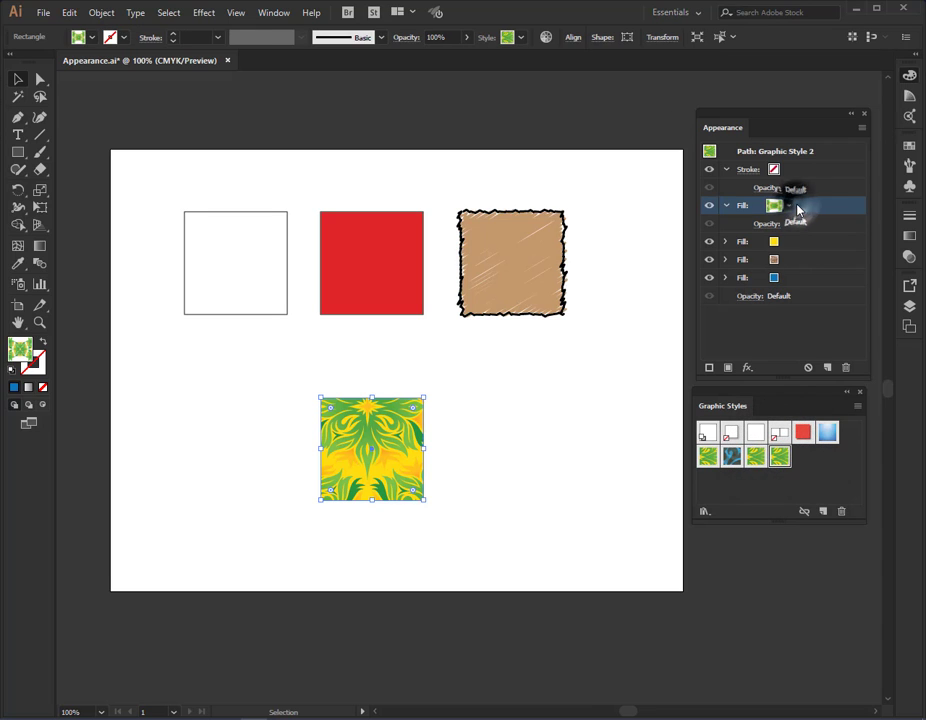
pyautogui.click(846, 368)
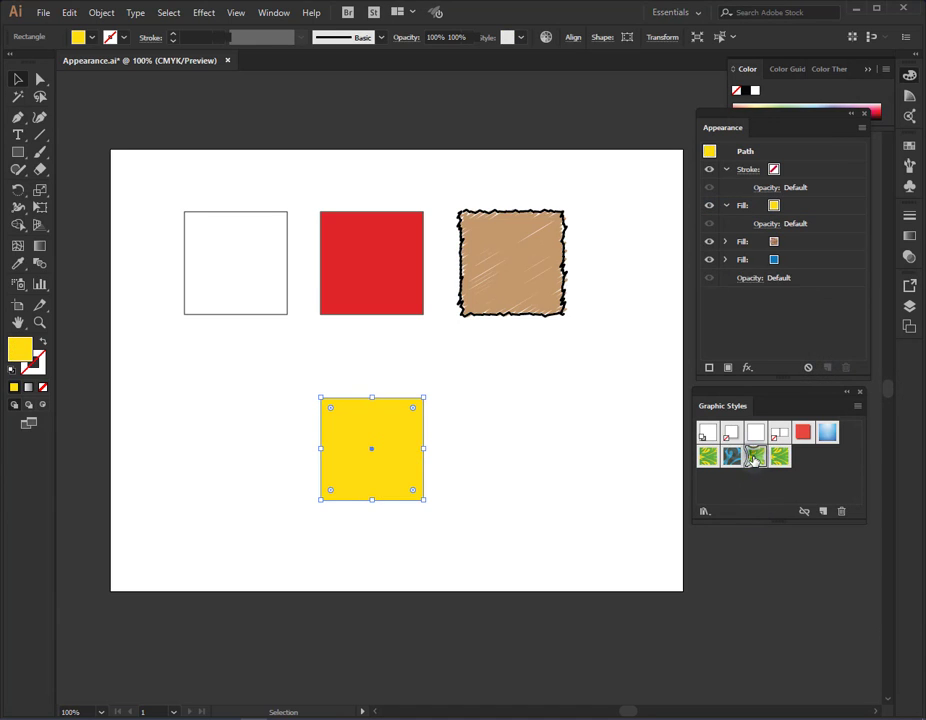
pyautogui.click(757, 456)
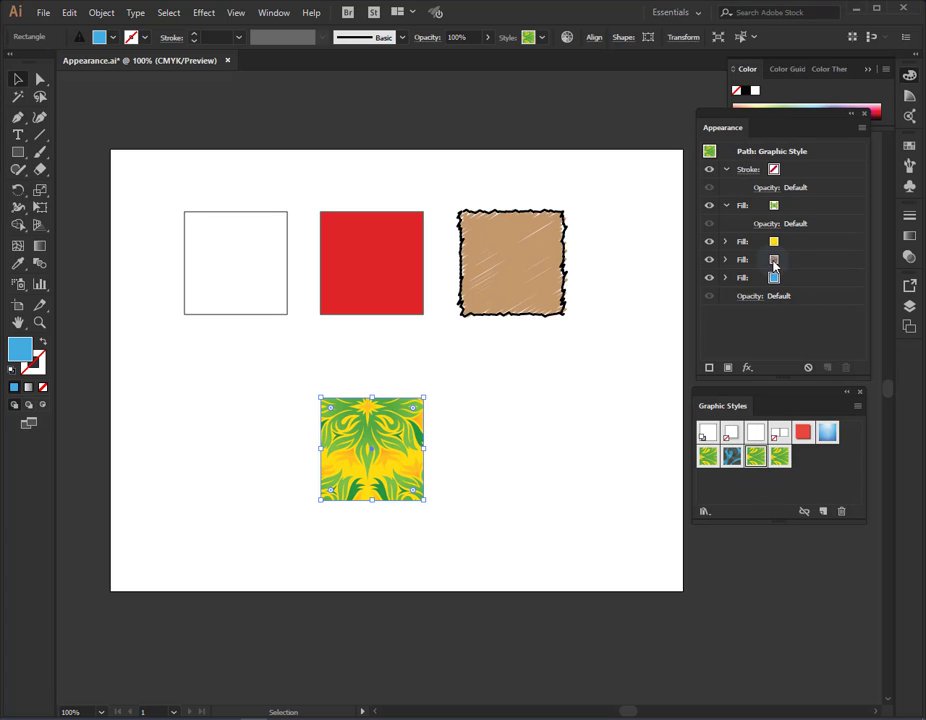
# Save the tan scribbled square's appearance as a new graphic style named Art 7.
pyautogui.click(540, 283)
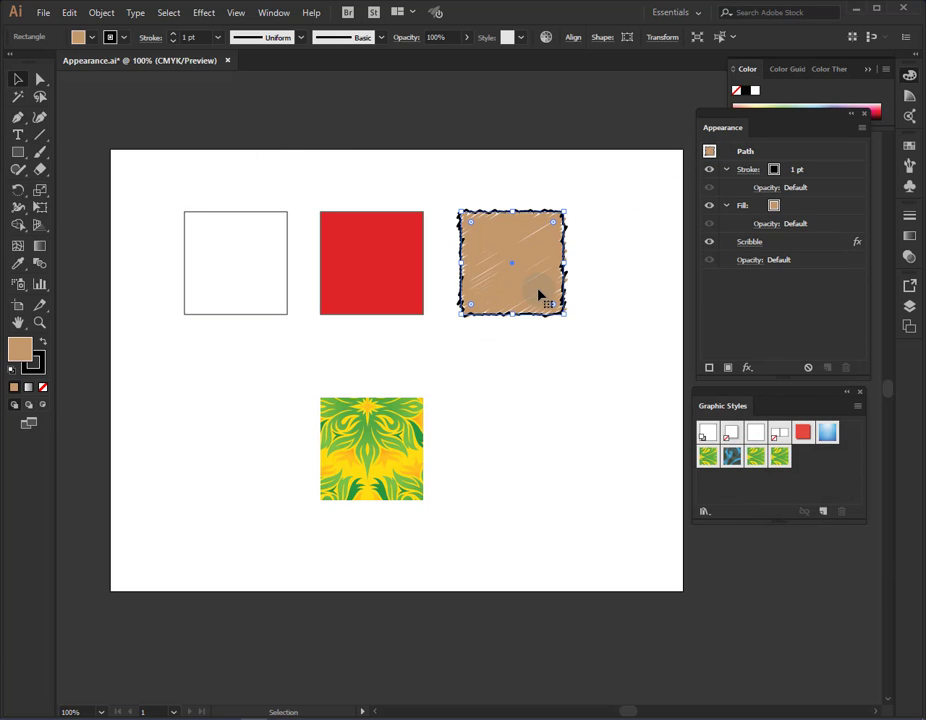
pyautogui.moveTo(710, 152); pyautogui.dragTo(805, 462)
pyautogui.doubleClick(805, 458)
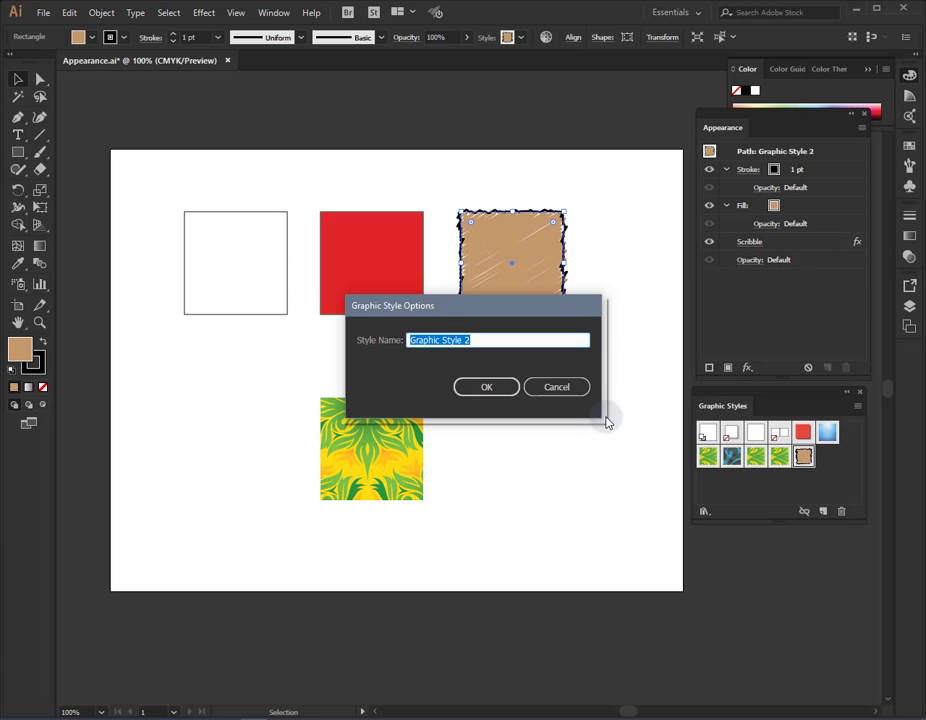
pyautogui.write('Art 7')
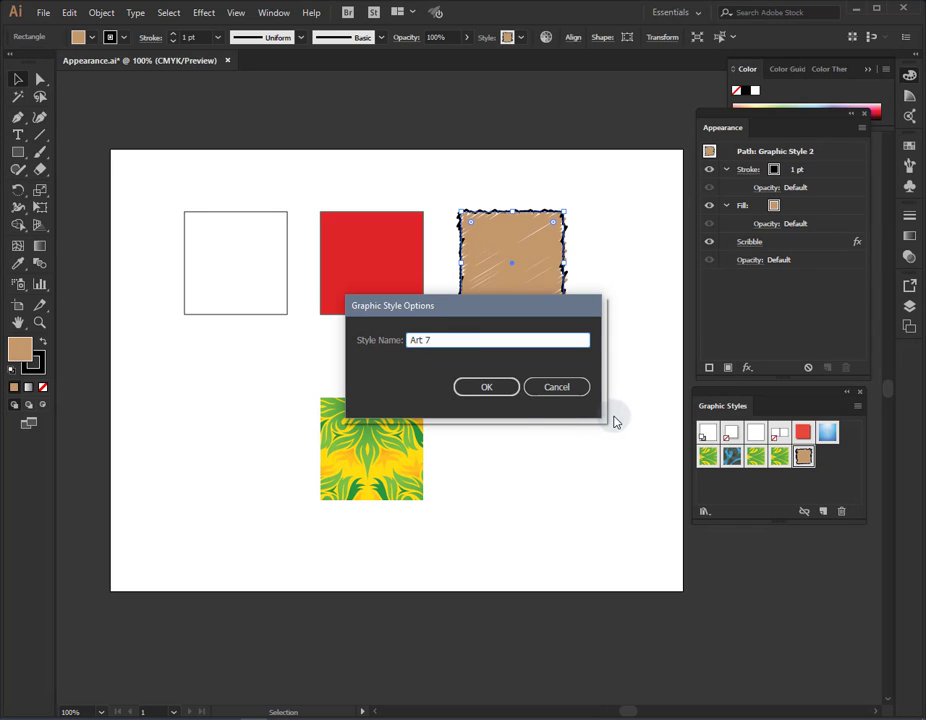
pyautogui.click(489, 390)
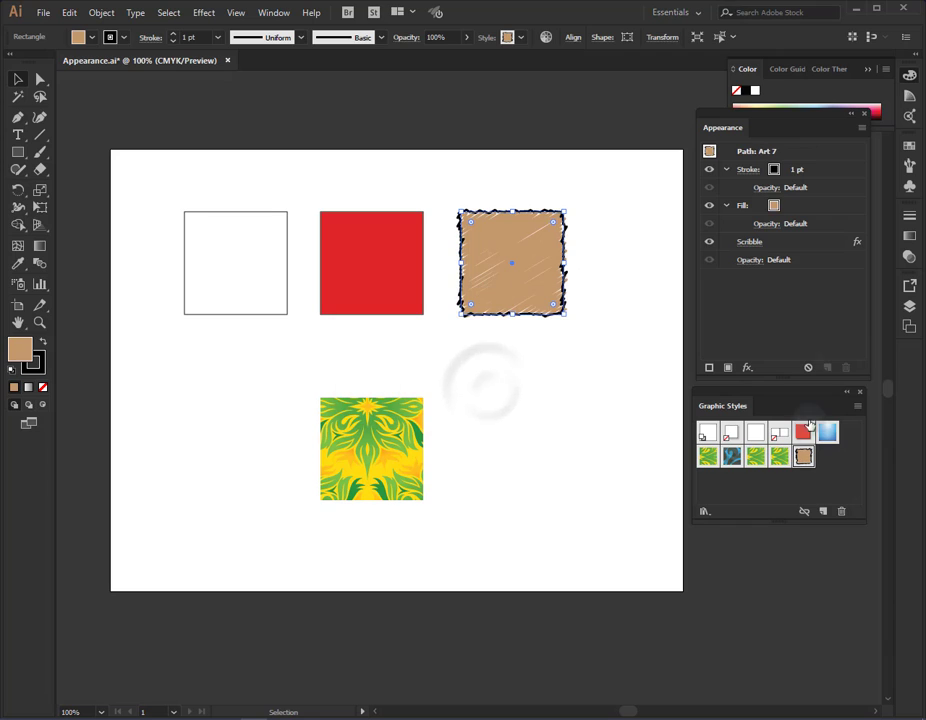
# Add a second fill to the scribbled square, colour the lower one green, and redefine graphic style Art 7.
pyautogui.click(805, 209)
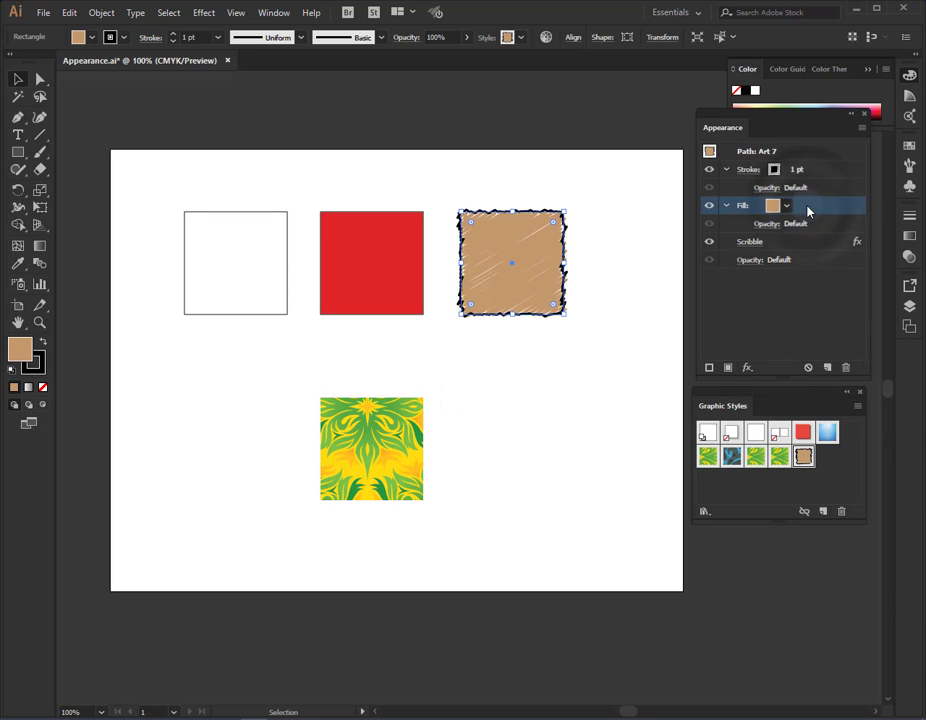
pyautogui.click(728, 369)
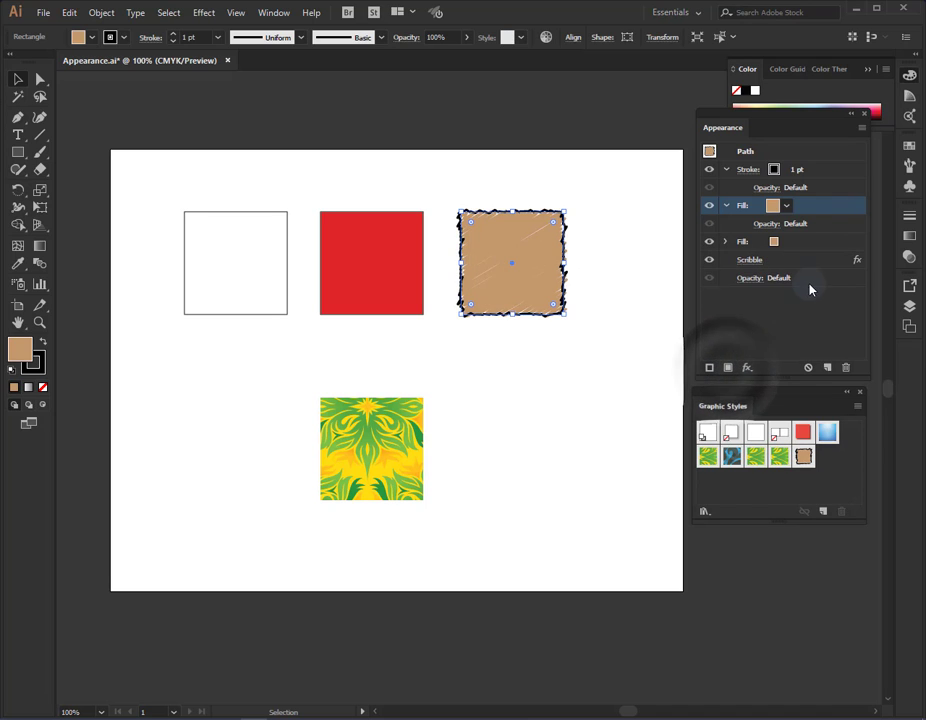
pyautogui.click(784, 245)
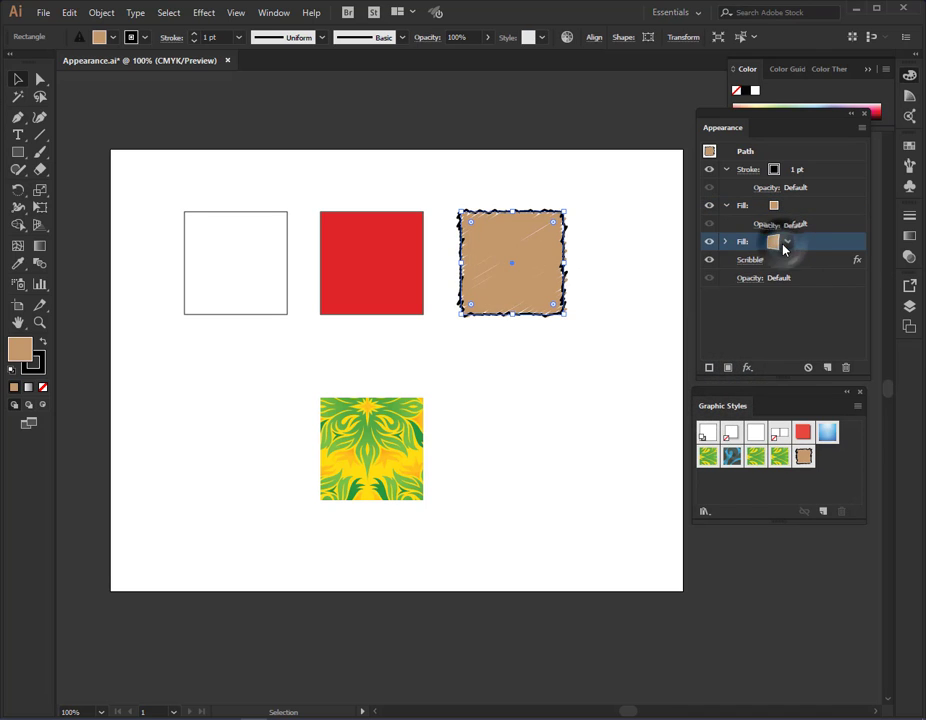
pyautogui.click(786, 242)
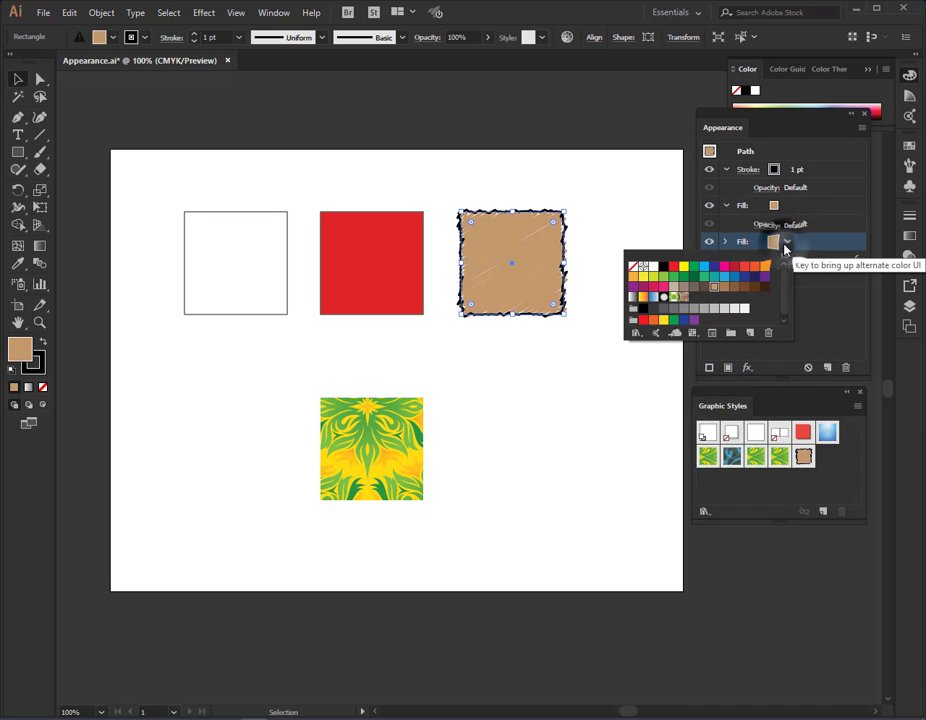
pyautogui.click(705, 278)
pyautogui.click(826, 305)
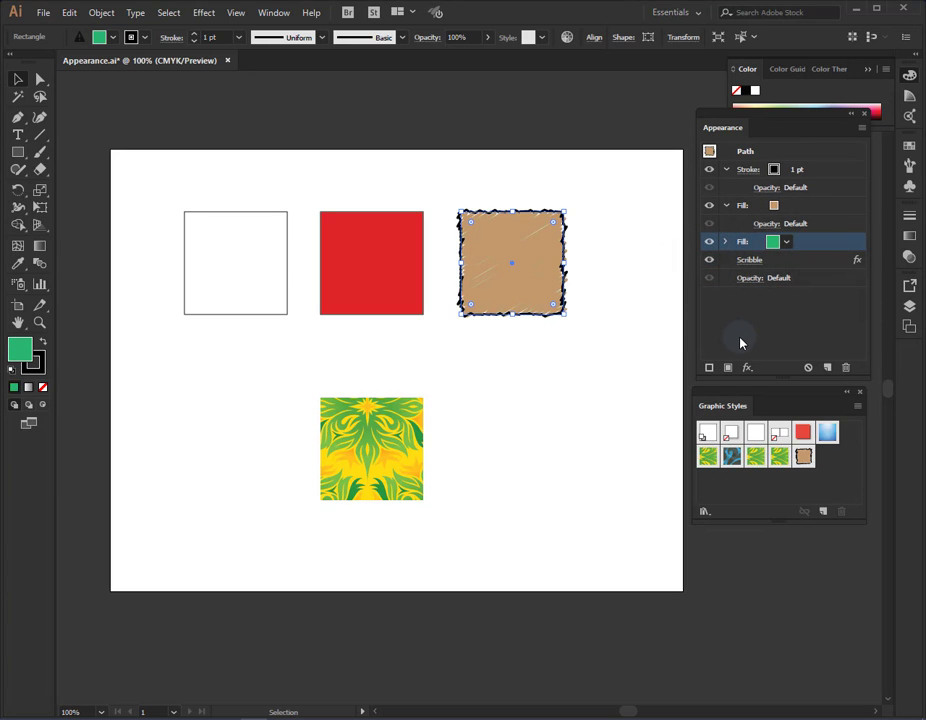
pyautogui.click(862, 128)
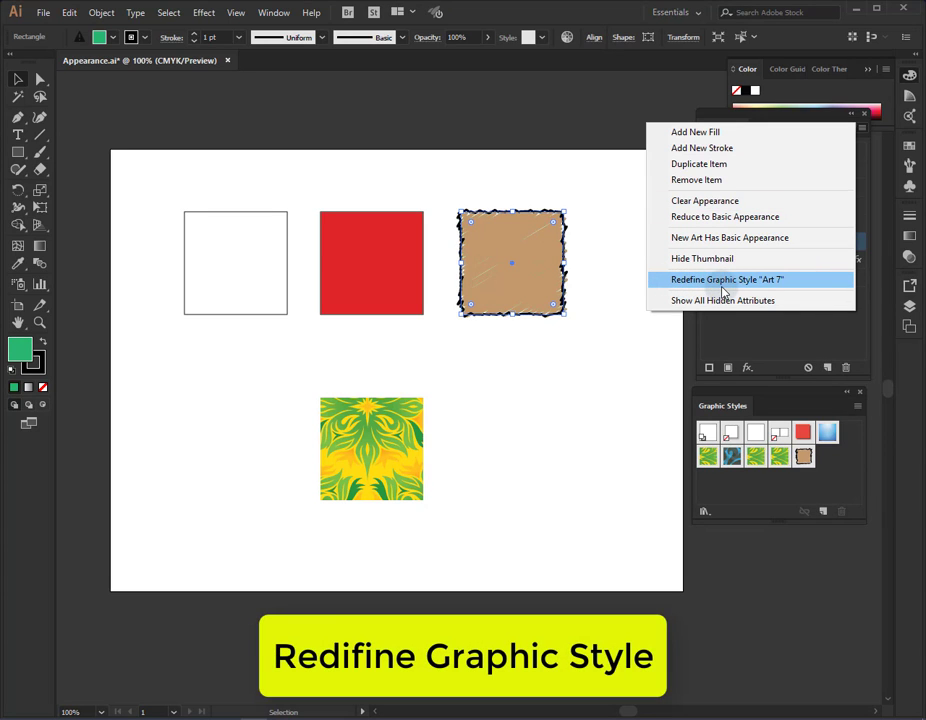
pyautogui.click(789, 280)
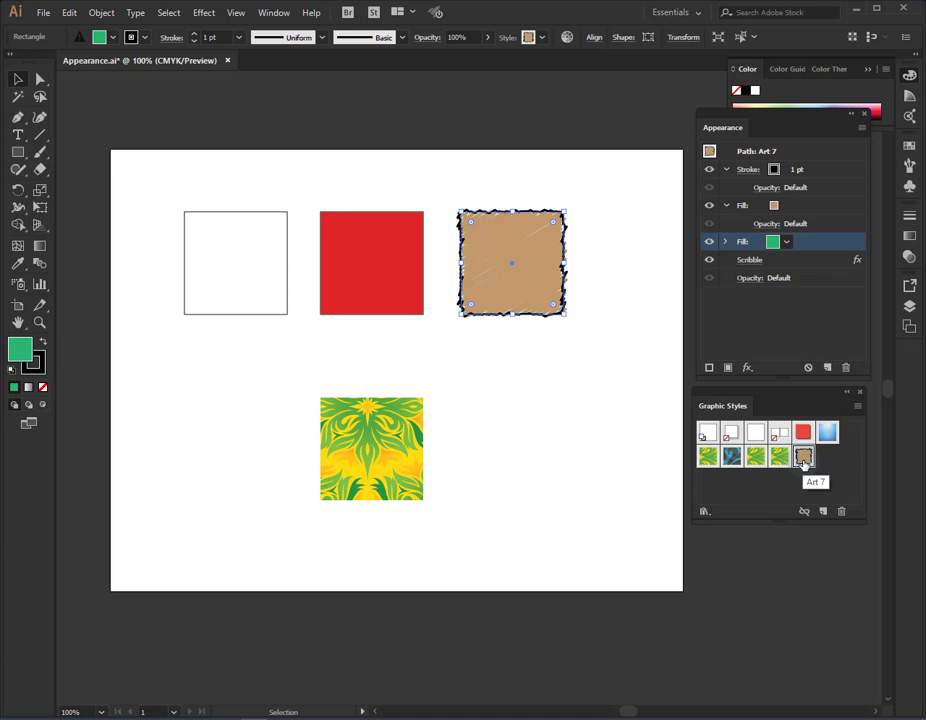
# Recolour the scribbled square's upper fill orange and redefine graphic style Art 7 with the change.
pyautogui.click(785, 207)
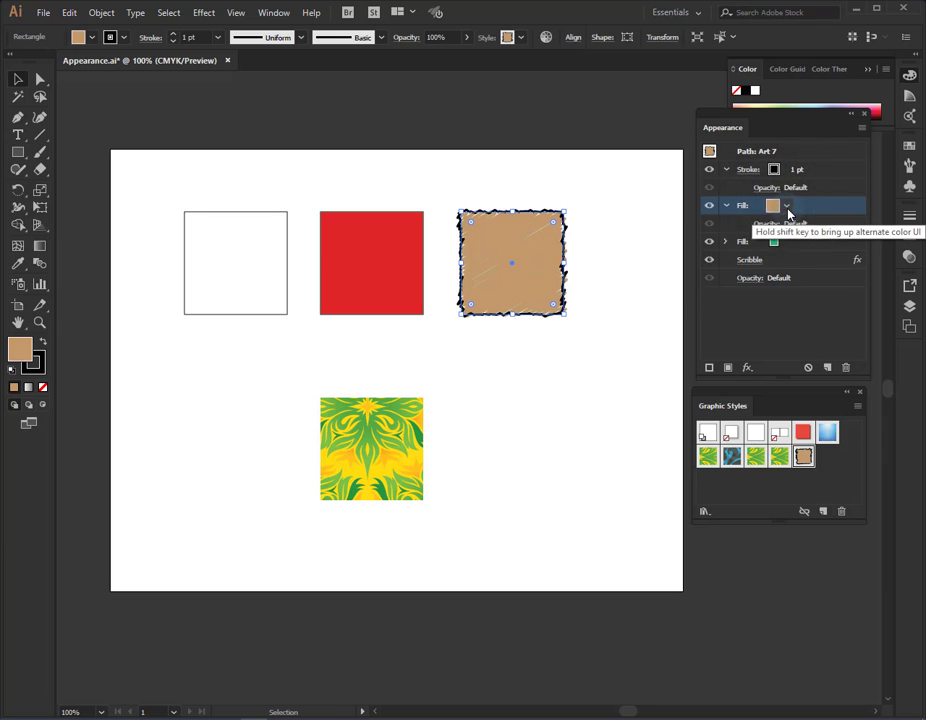
pyautogui.click(787, 207)
pyautogui.click(755, 230)
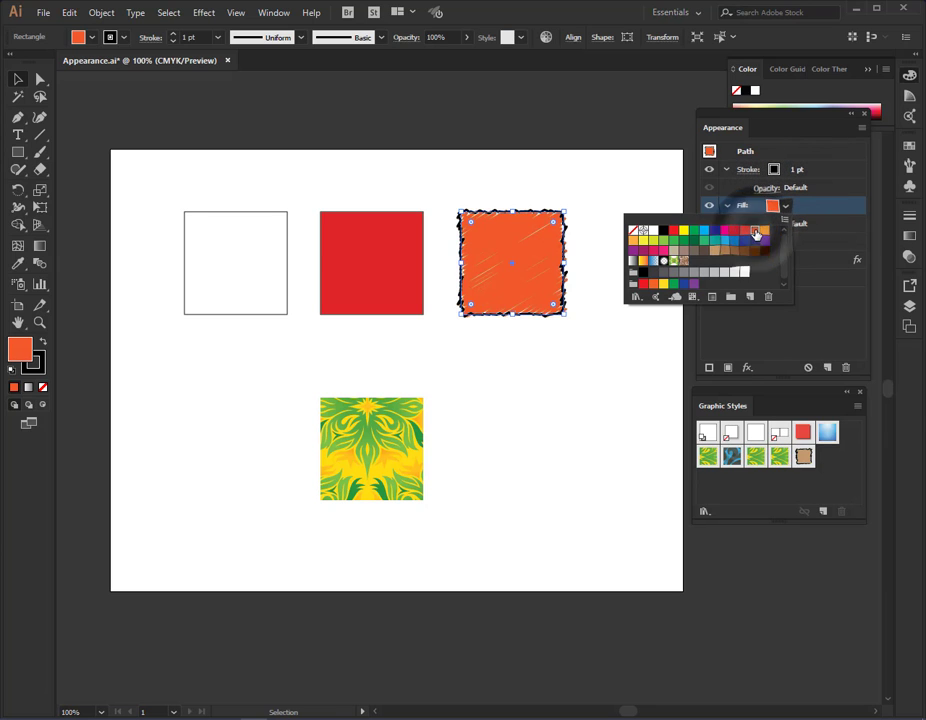
pyautogui.click(844, 178)
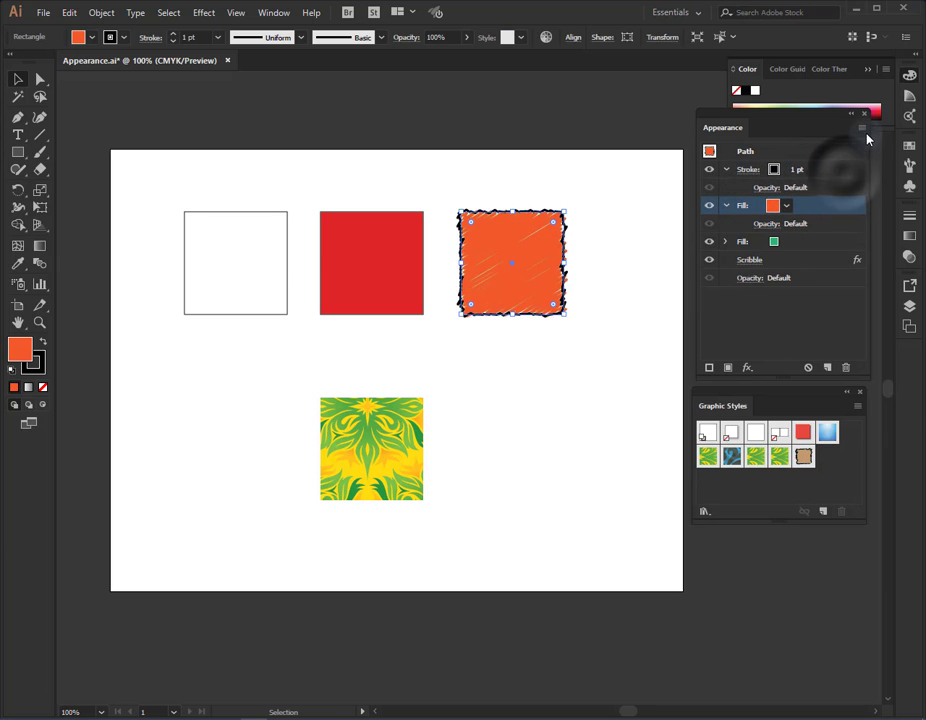
pyautogui.click(864, 130)
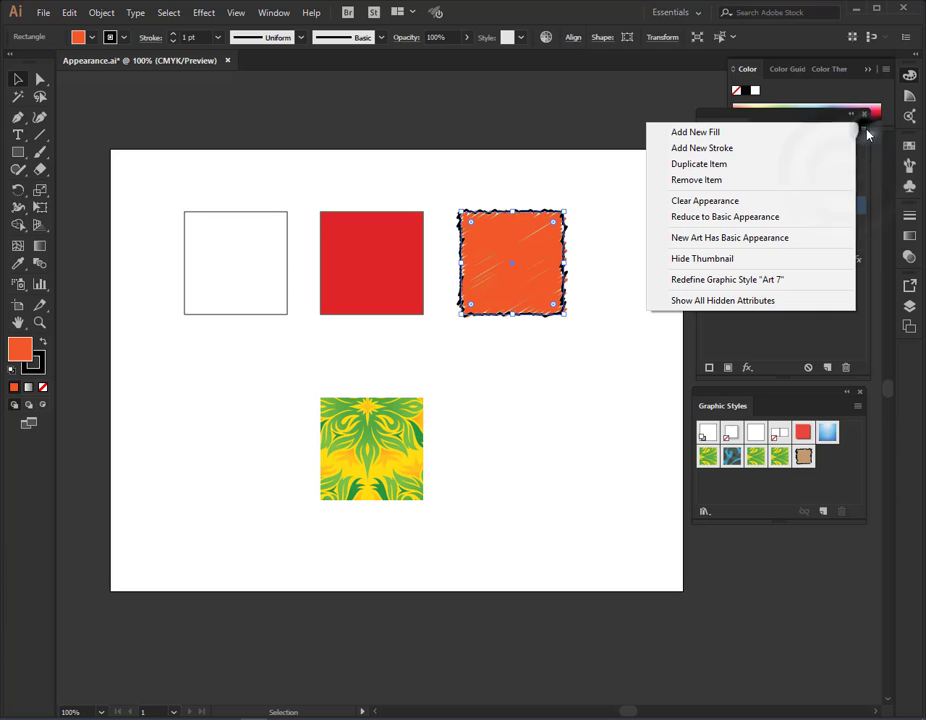
pyautogui.click(767, 281)
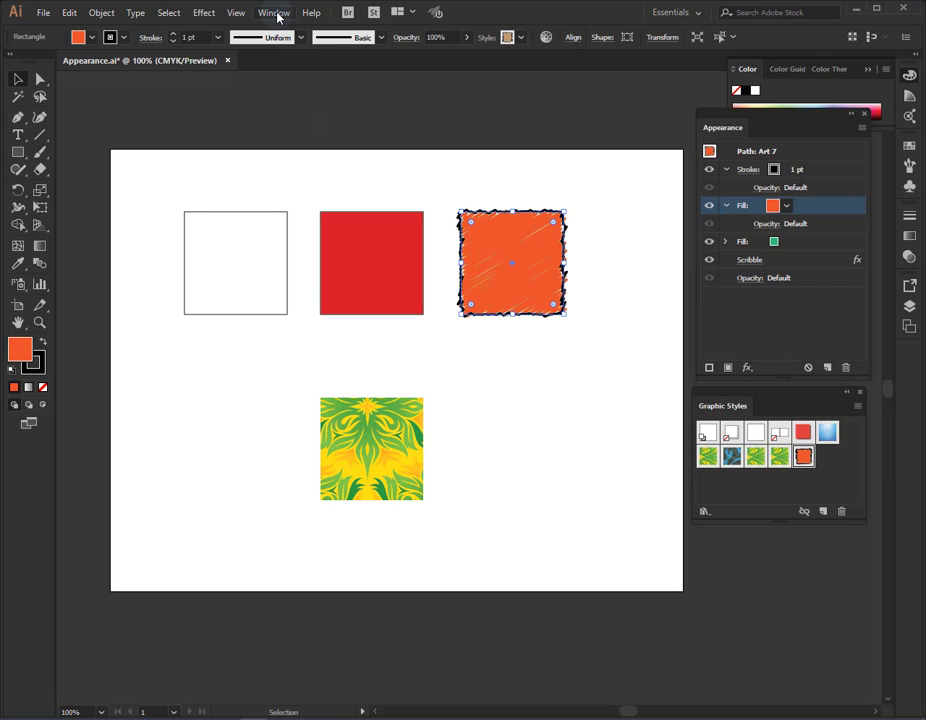
# Select all objects that share the scribbled square's graphic style.
pyautogui.click(166, 20)
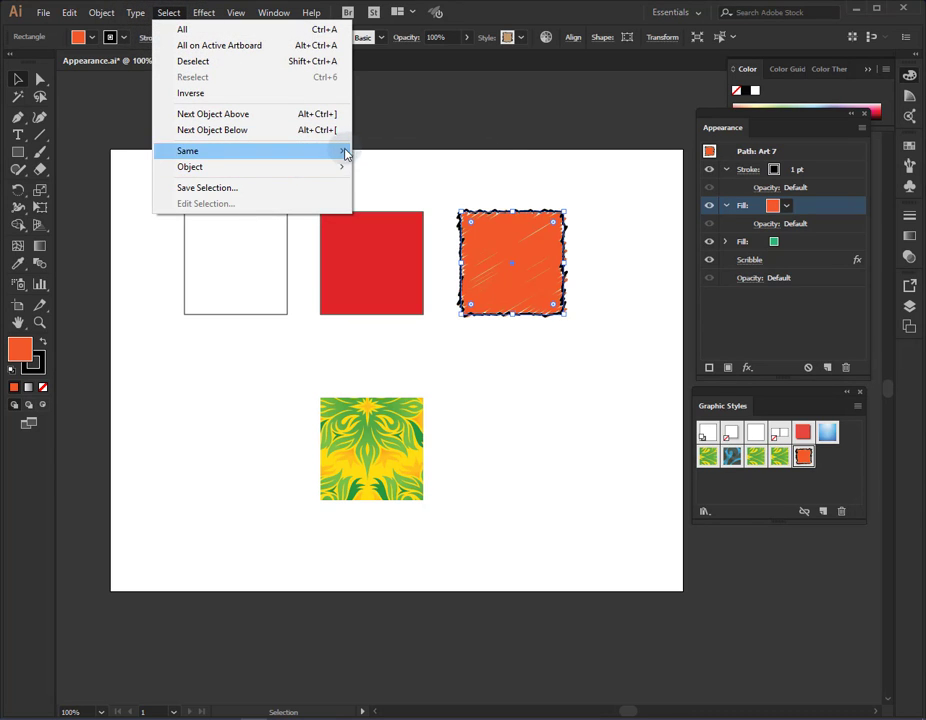
pyautogui.moveTo(345, 152)
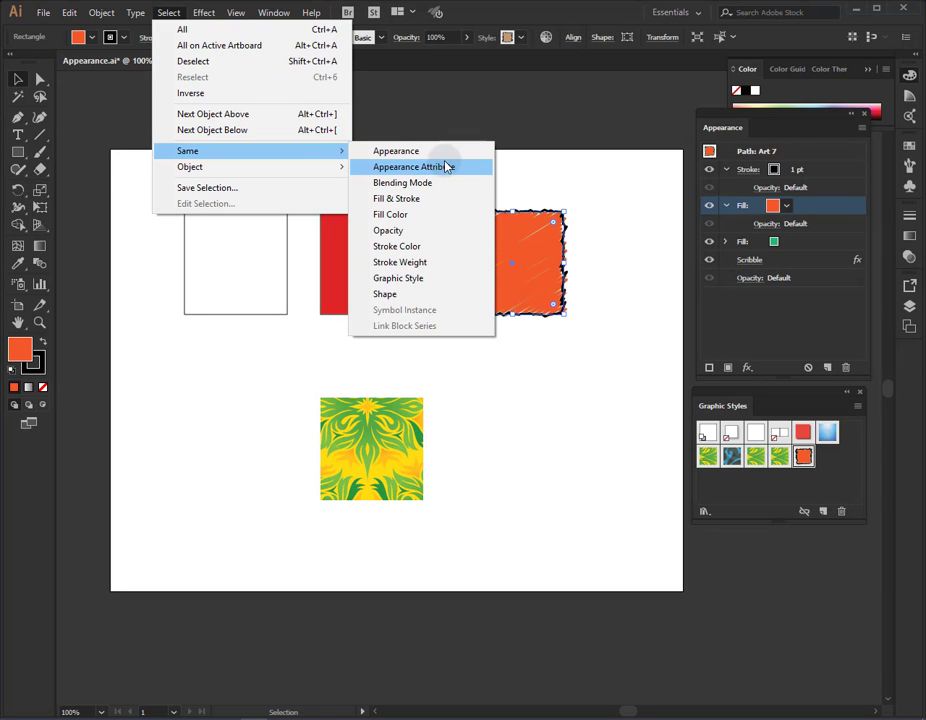
pyautogui.click(453, 279)
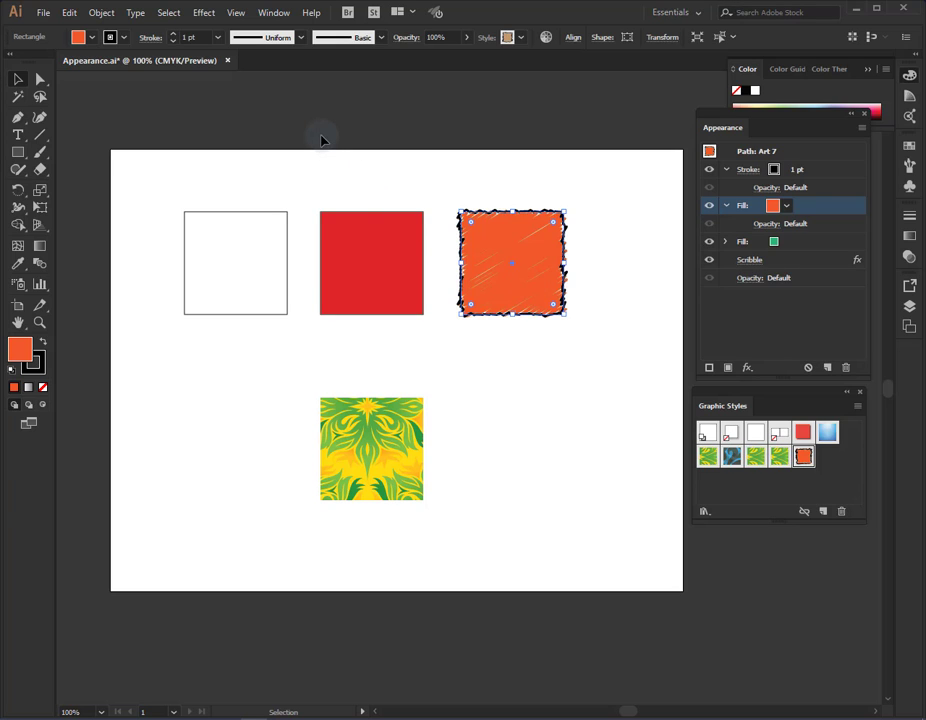
# Replace graphic style Art 7 with the middle red square's appearance.
pyautogui.click(375, 265)
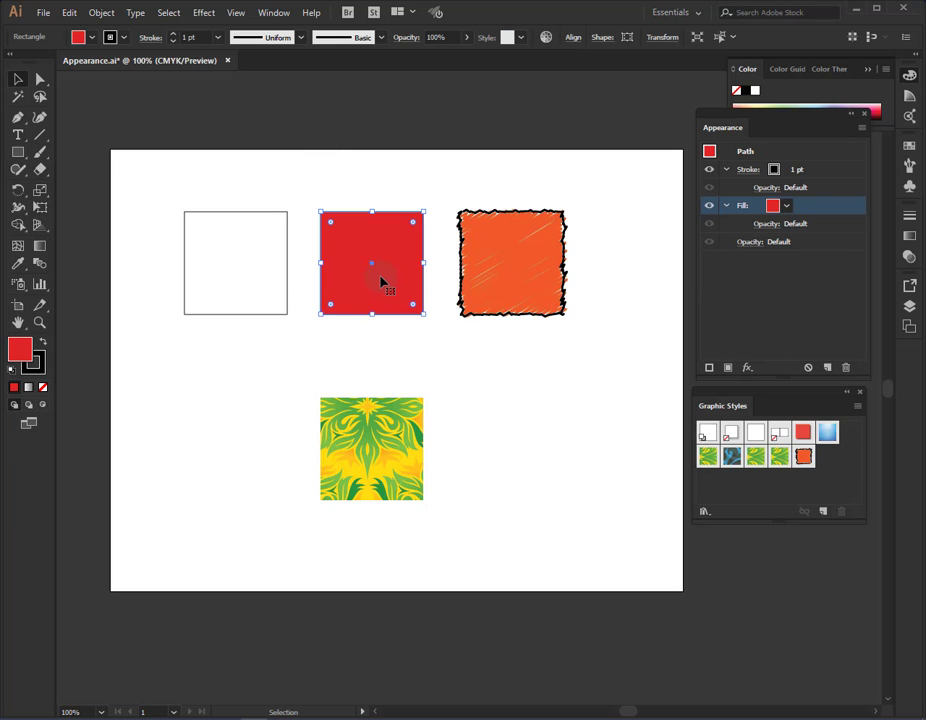
pyautogui.moveTo(377, 270); pyautogui.dragTo(804, 461)
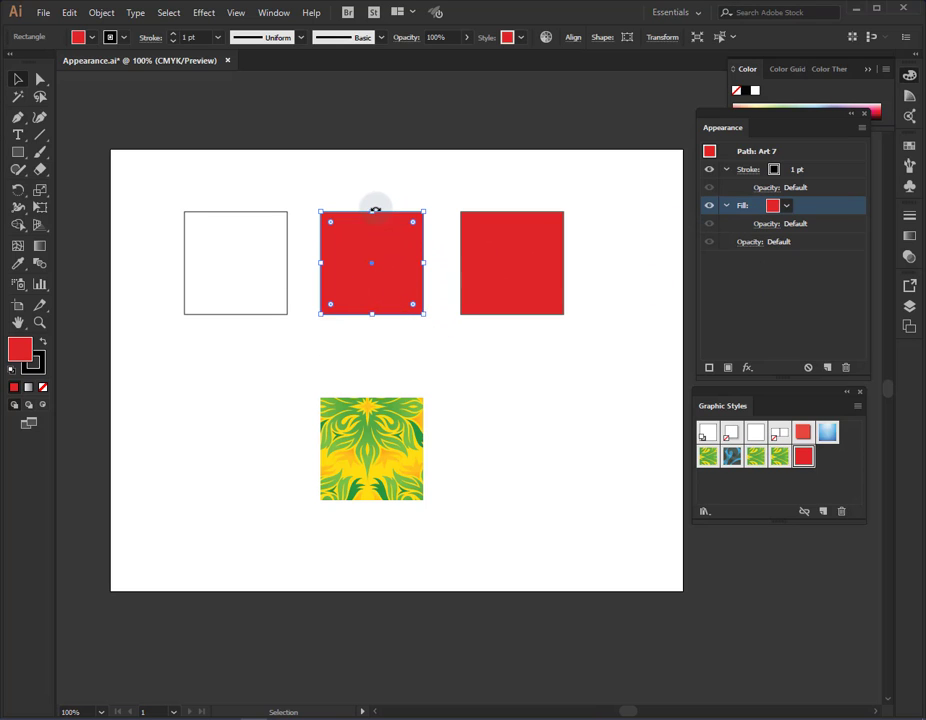
# Try applying the Pompadour_GS style to the middle red square in place of its current style, and undo it.
pyautogui.click(731, 458)
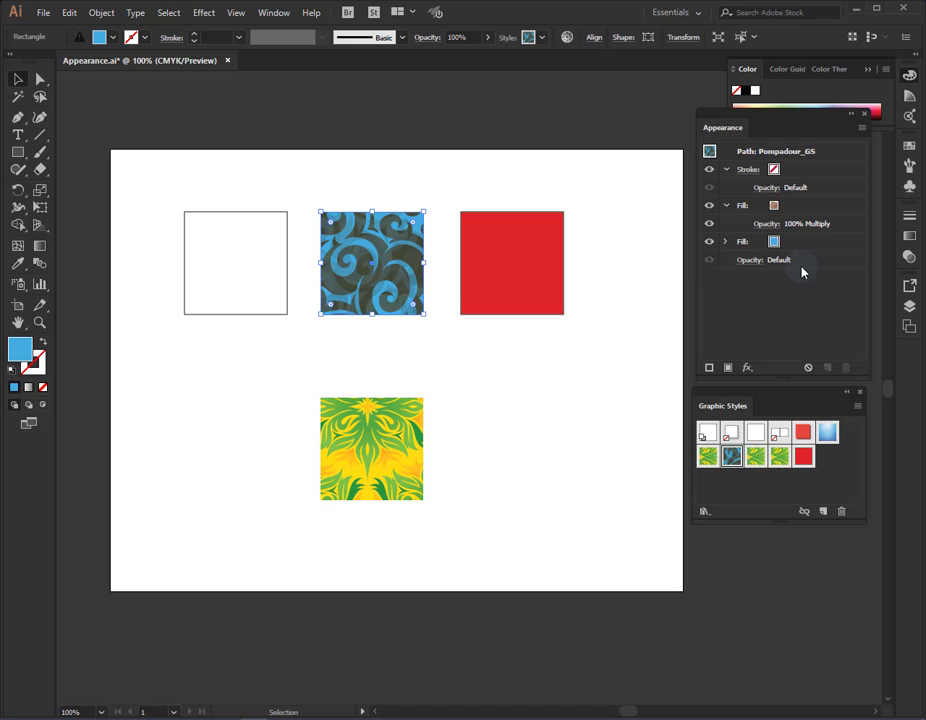
pyautogui.hotkey('ctrl', 'z')
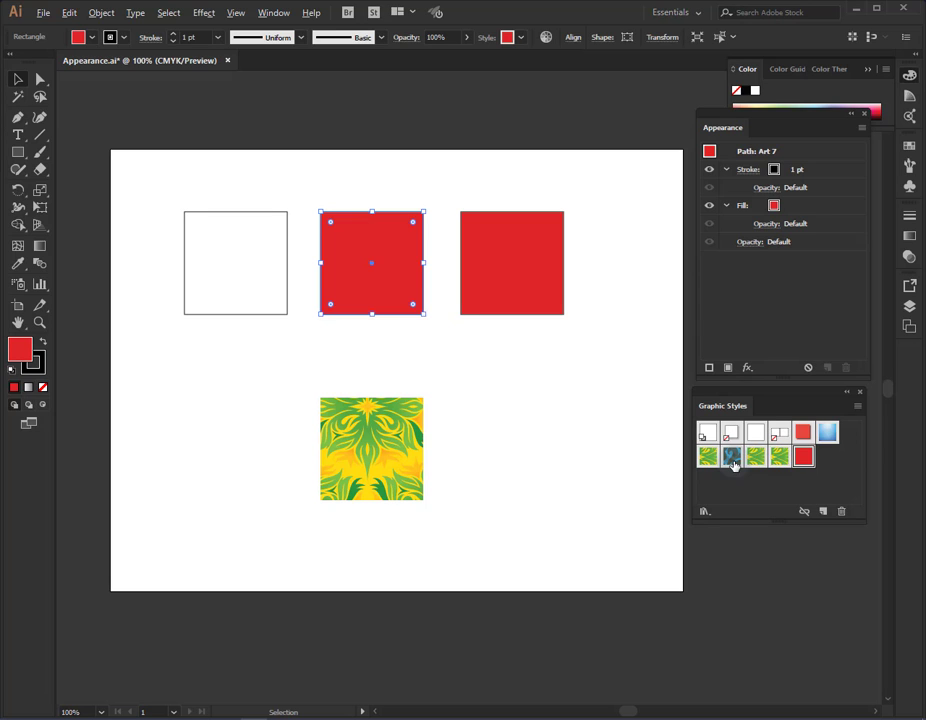
# Add the Pompadour_GS style to the middle square's existing appearance and move the red fill beneath the other fills.
pyautogui.keyDown('alt'); pyautogui.click(734, 465); pyautogui.keyUp('alt')
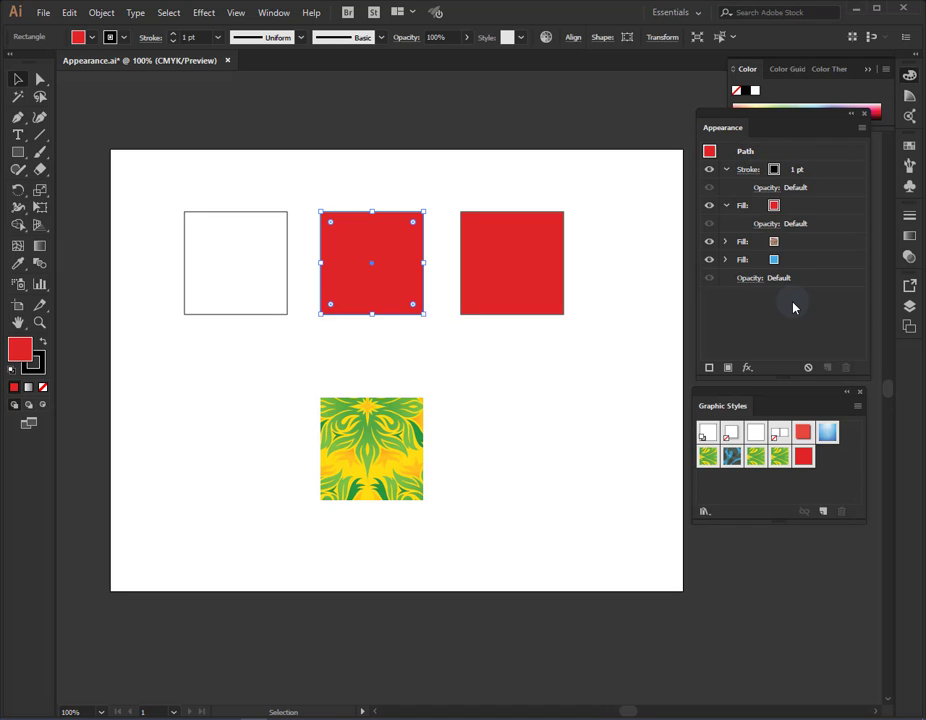
pyautogui.click(797, 264)
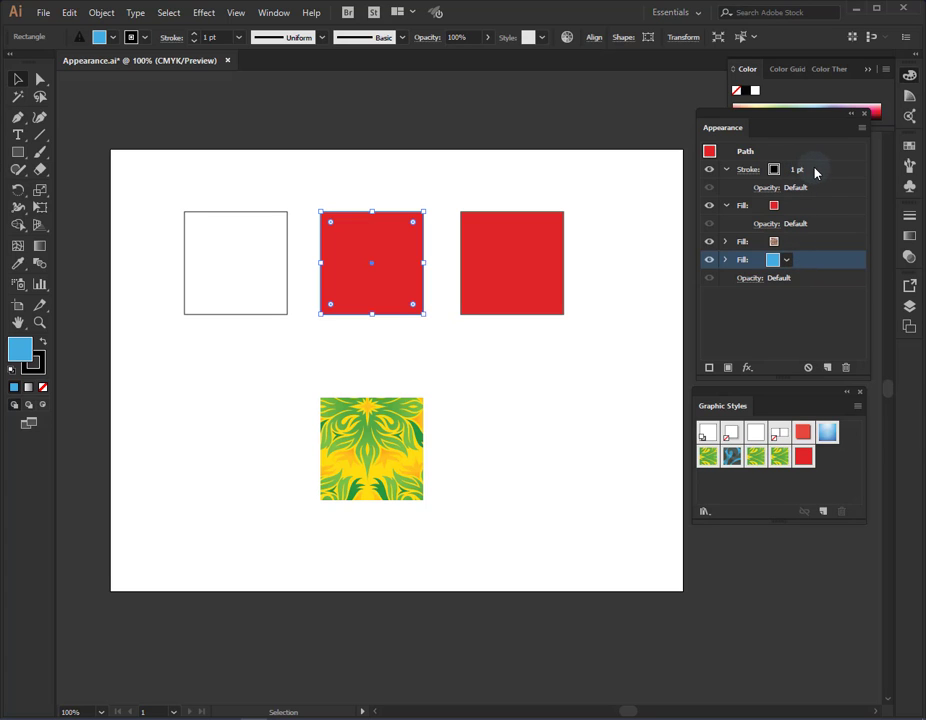
pyautogui.click(815, 208)
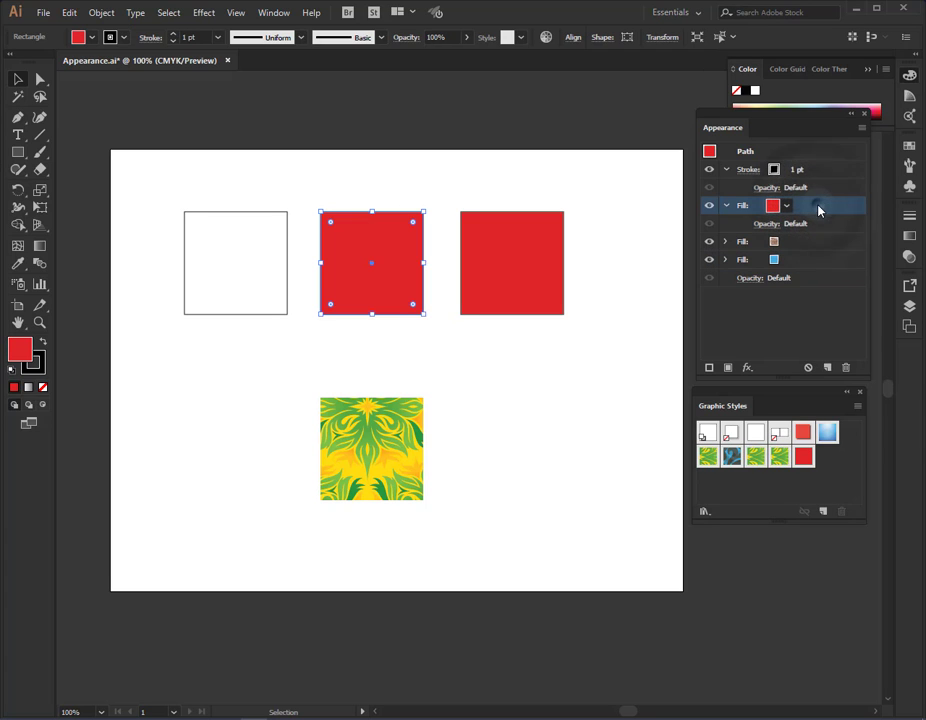
pyautogui.moveTo(818, 209); pyautogui.dragTo(811, 275)
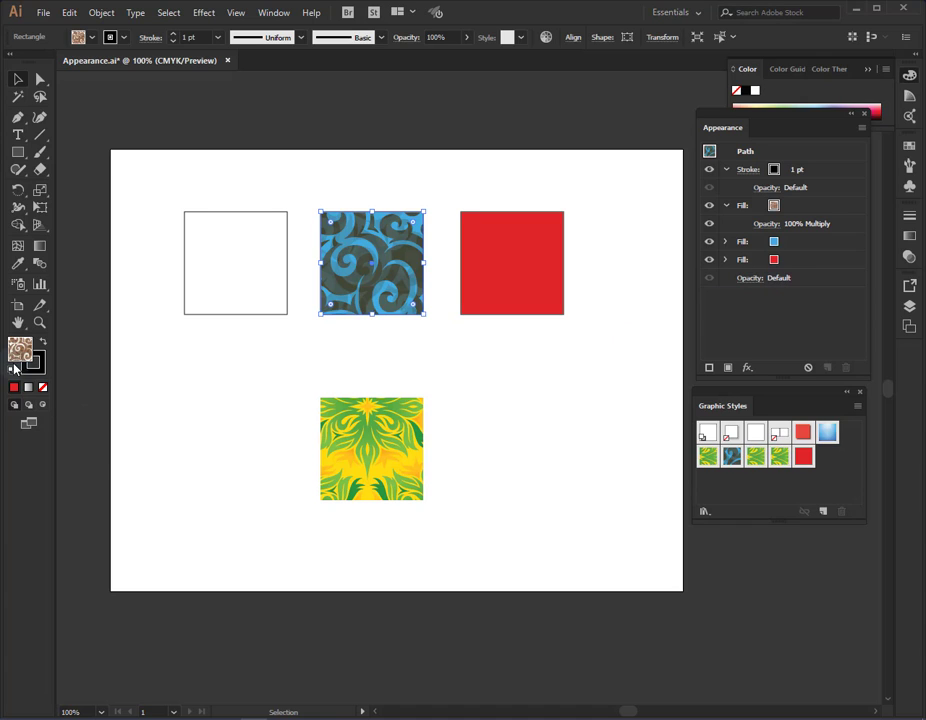
# Set the Eyedropper options so that it both picks up and applies the full Appearance.
pyautogui.click(19, 269)
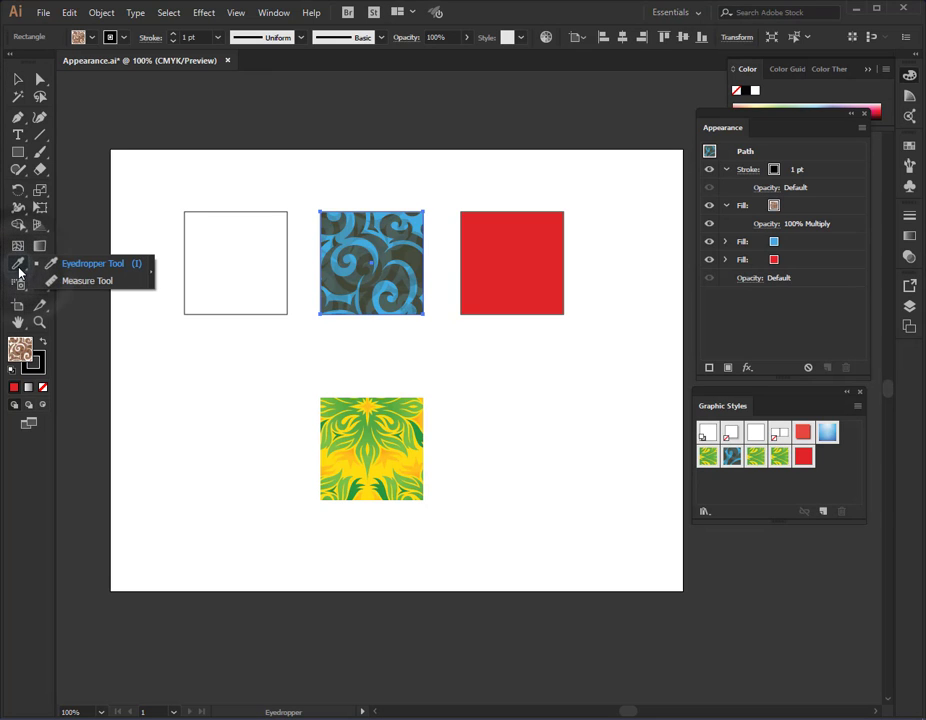
pyautogui.doubleClick(19, 268)
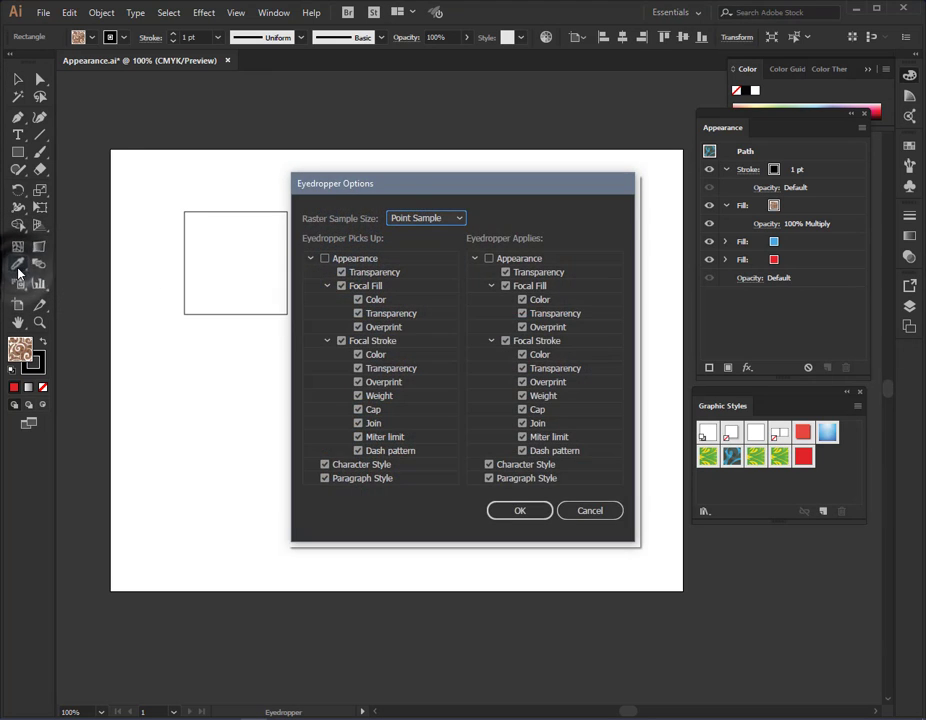
pyautogui.click(324, 258)
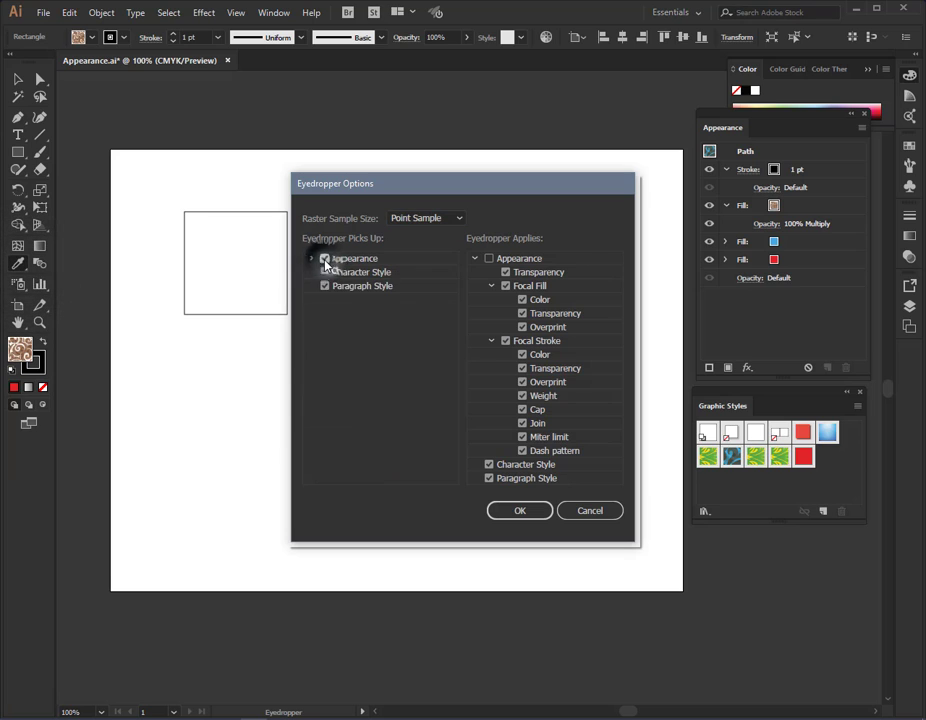
pyautogui.click(489, 258)
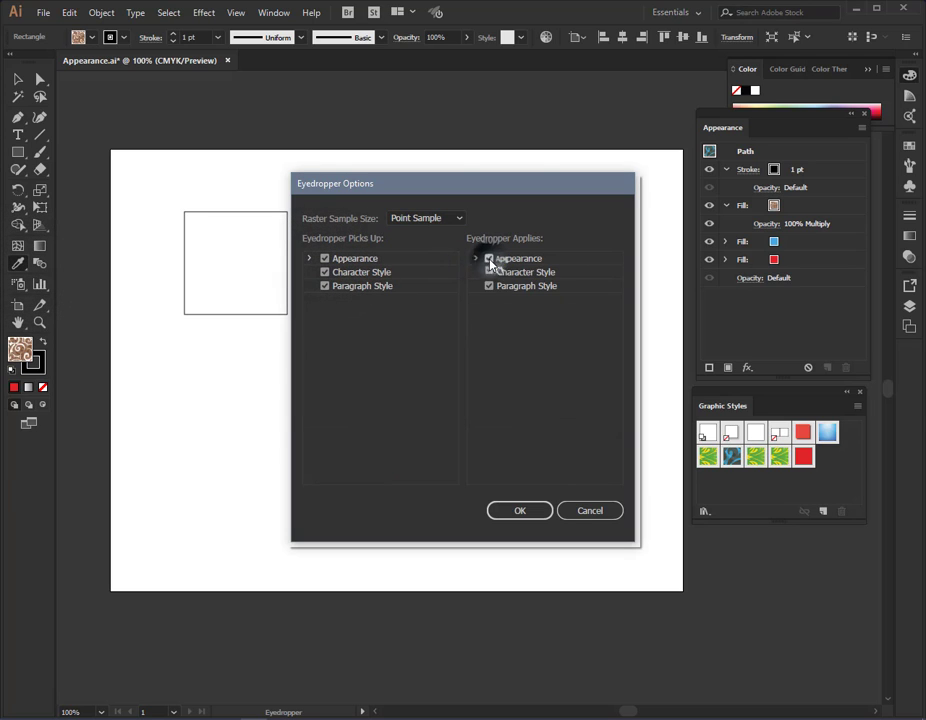
pyautogui.click(517, 512)
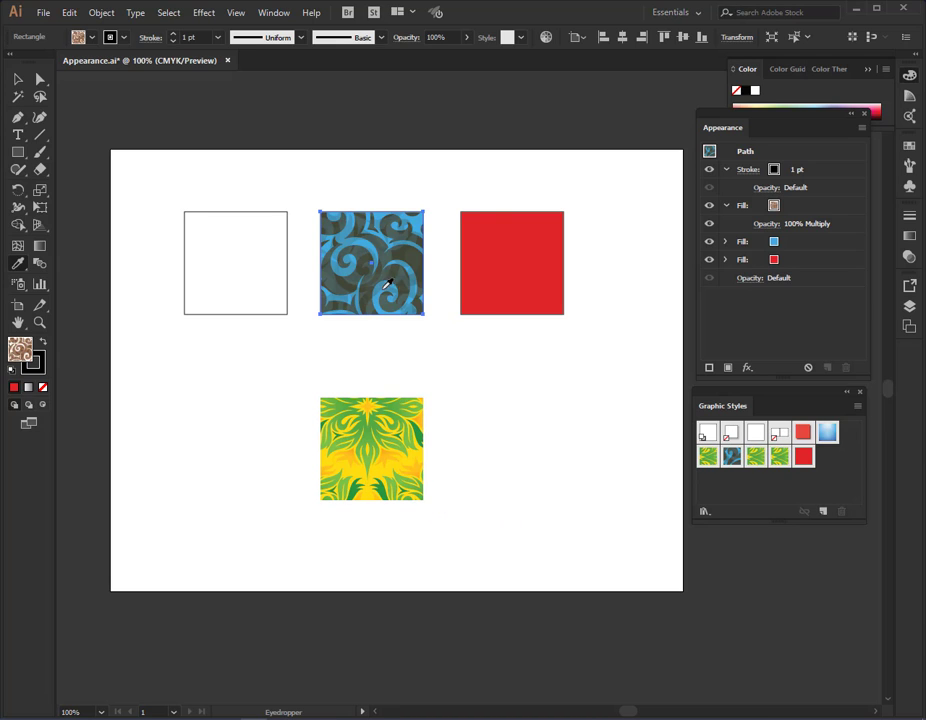
# Copy the lower foliage square's appearance onto the middle upper square and the two outer upper squares with the Eyedropper.
pyautogui.keyDown('alt'); pyautogui.click(384, 446); pyautogui.keyUp('alt')
pyautogui.click(386, 440)
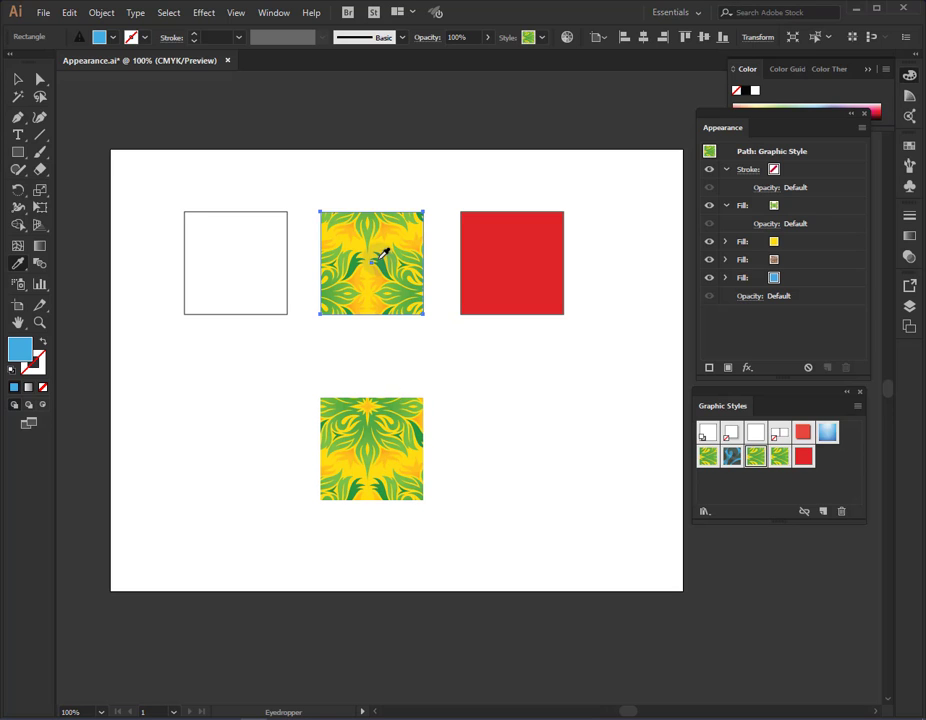
pyautogui.click(17, 79)
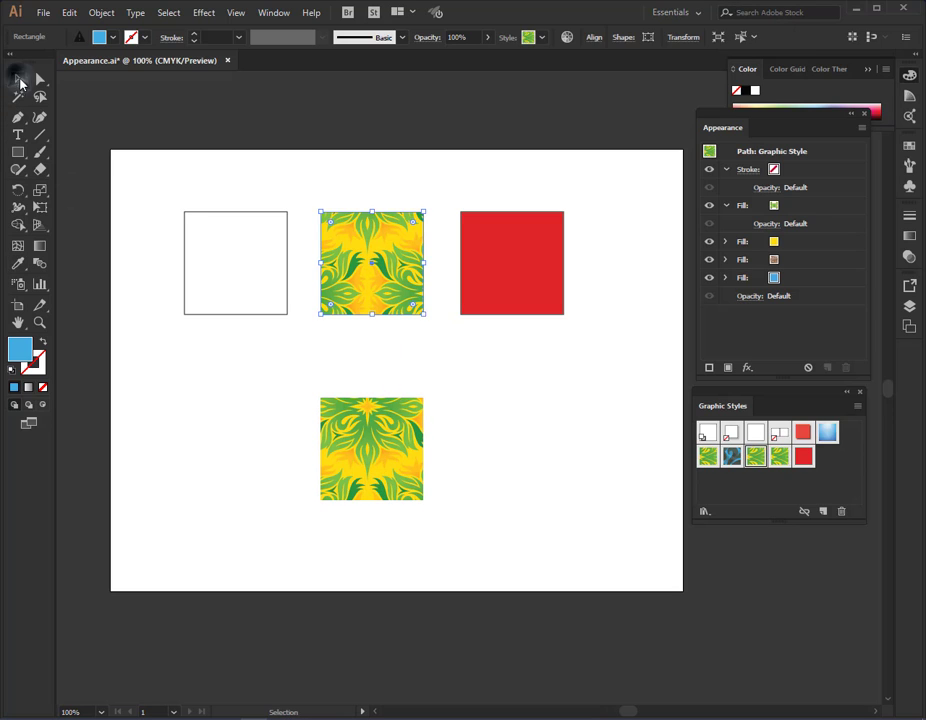
pyautogui.click(289, 277)
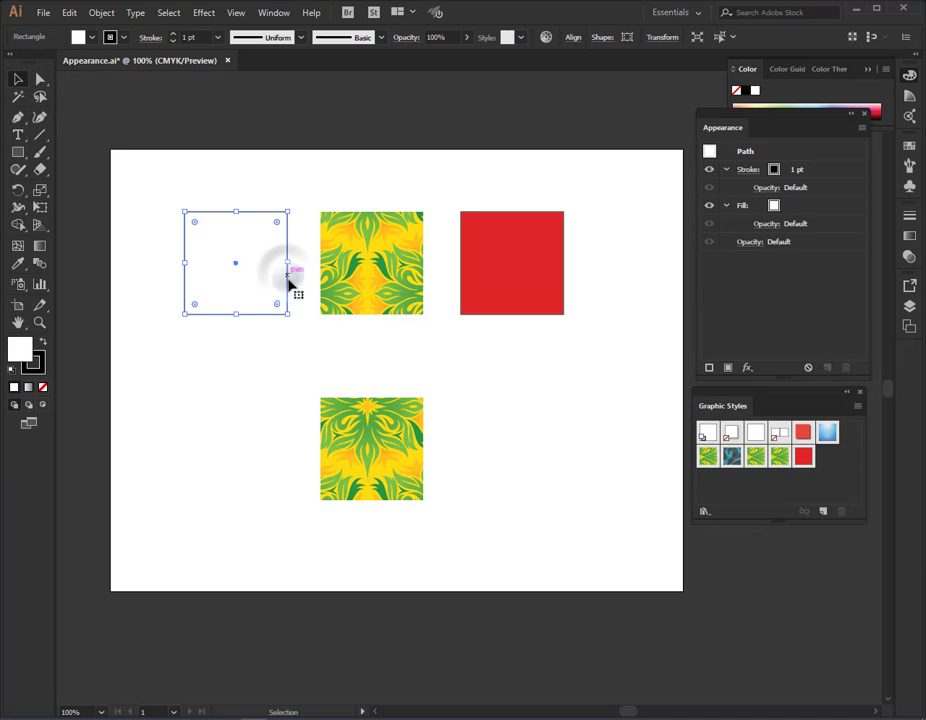
pyautogui.keyDown('shift'); pyautogui.click(513, 288); pyautogui.keyUp('shift')
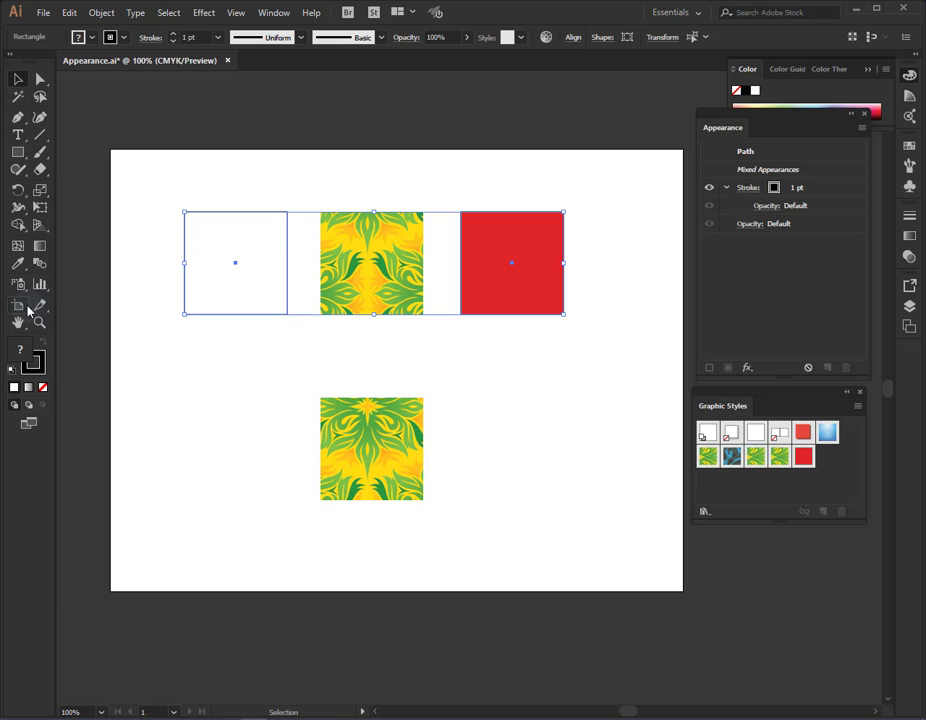
pyautogui.click(17, 263)
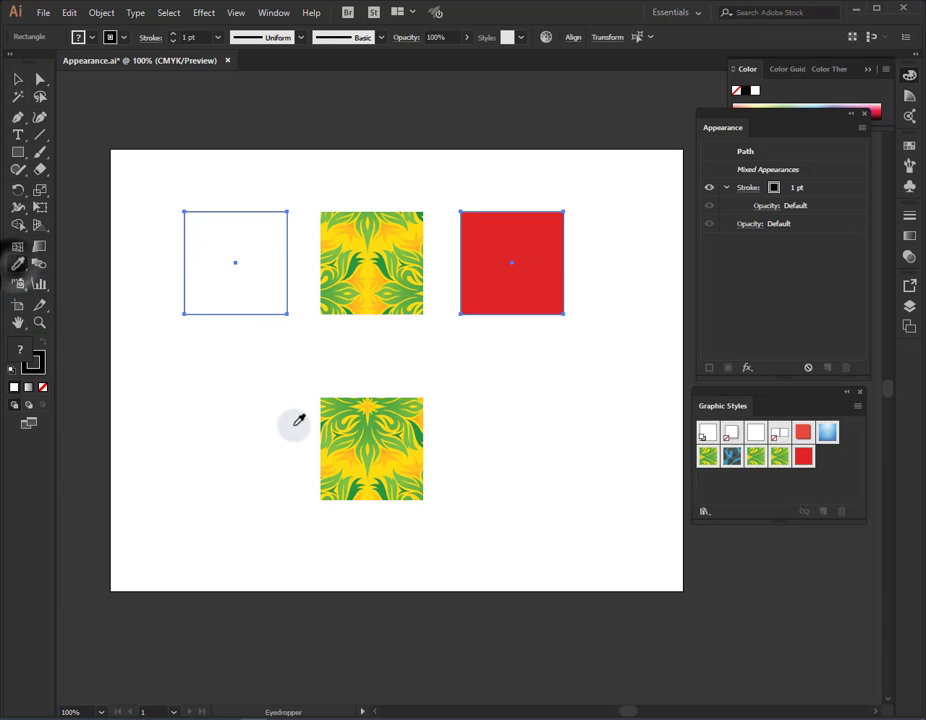
pyautogui.click(384, 440)
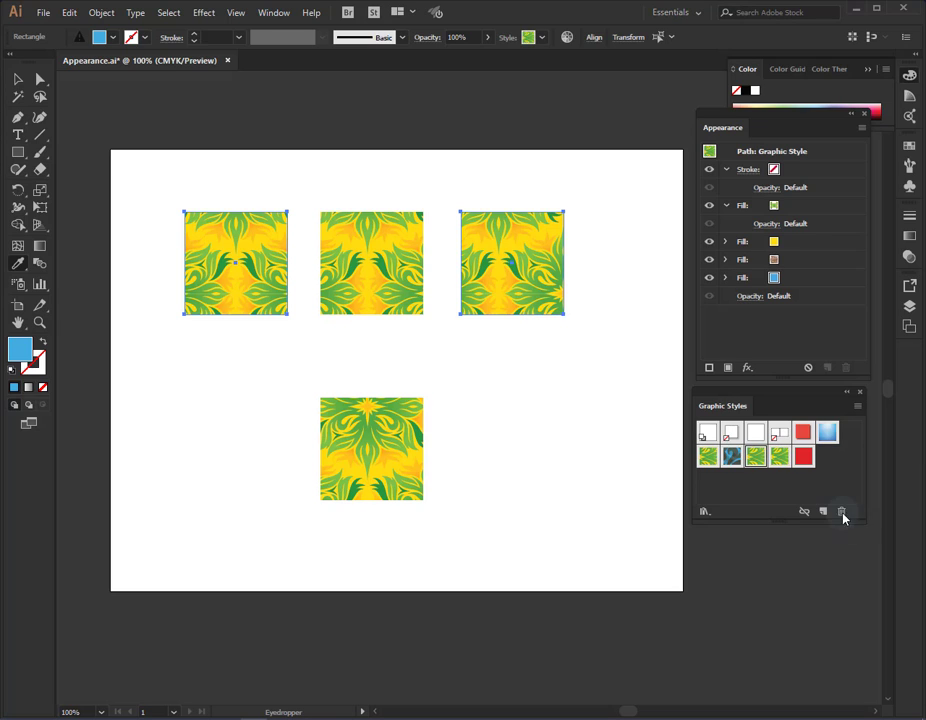
# Try adding other graphic styles to the two outer upper squares, and replace their appearance with the Pompadour_GS style.
pyautogui.click(757, 461)
pyautogui.click(780, 461)
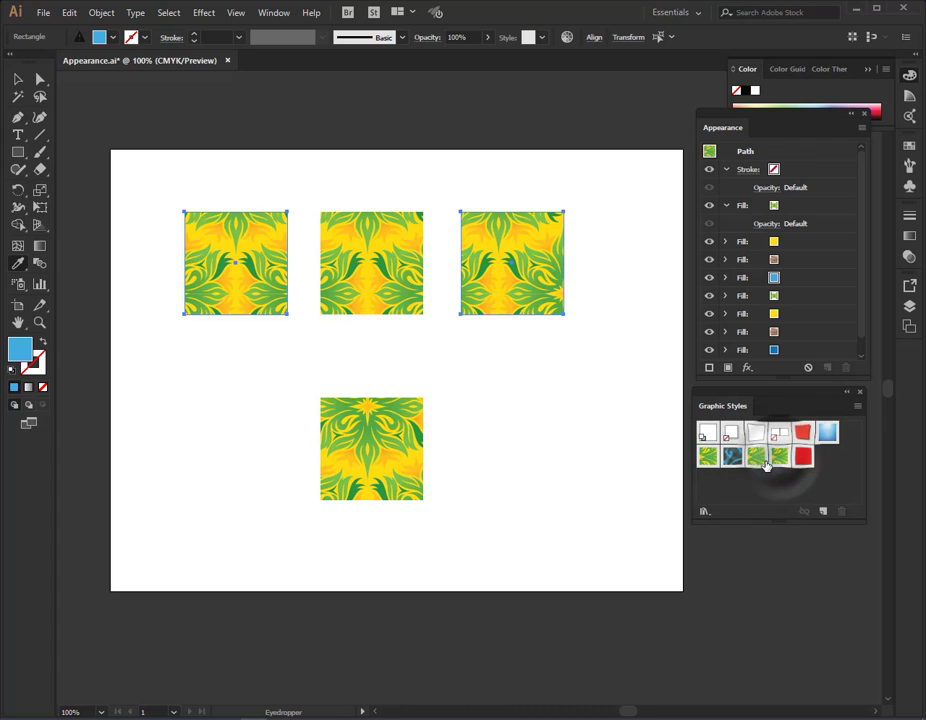
pyautogui.keyDown('alt'); pyautogui.click(737, 463); pyautogui.keyUp('alt')
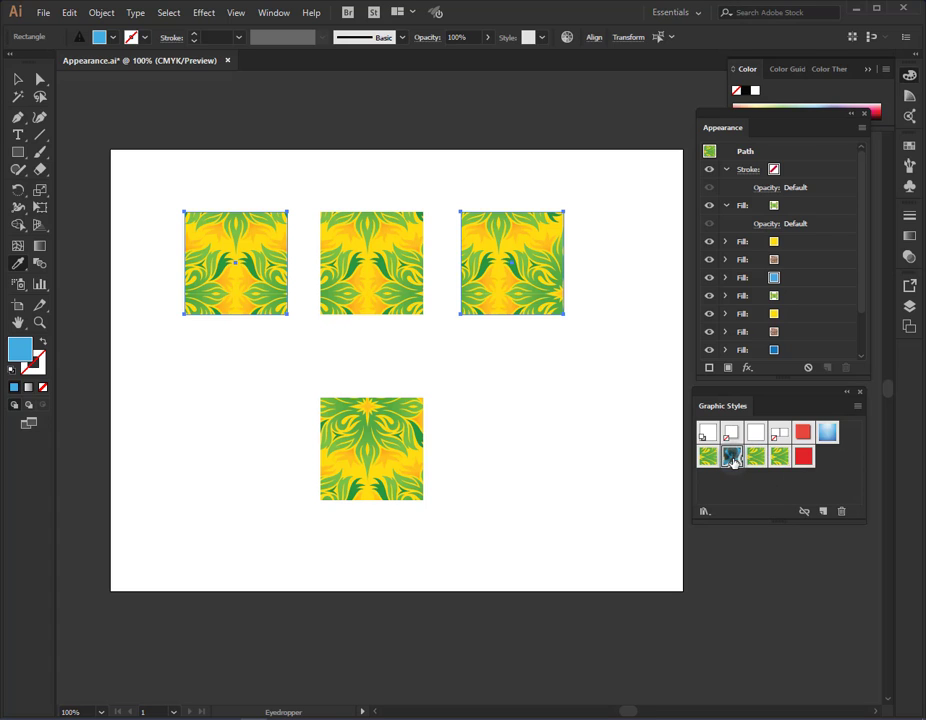
pyautogui.click(733, 458)
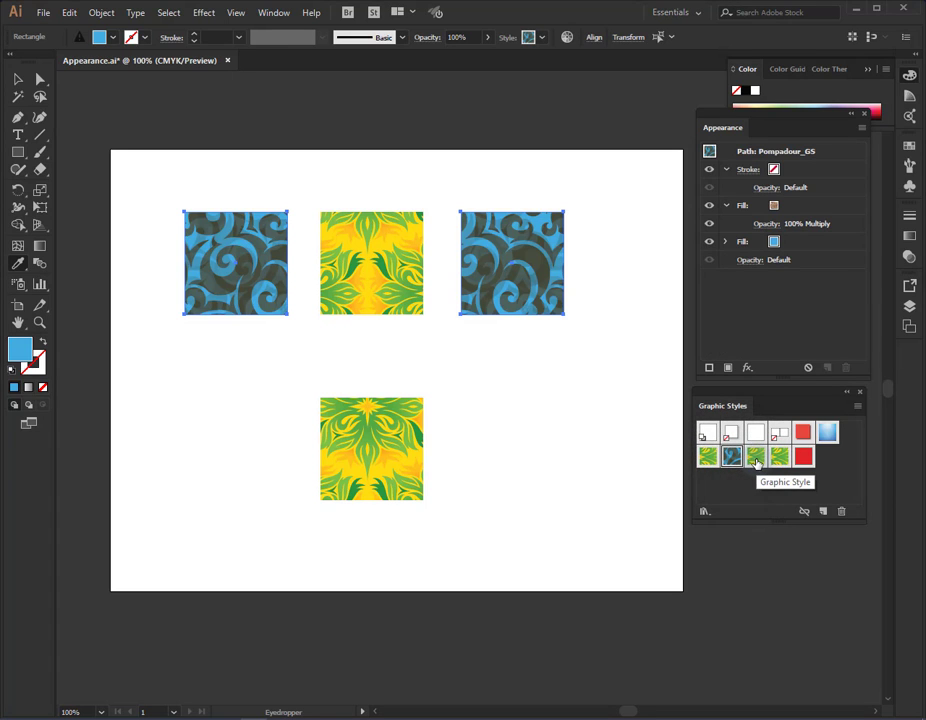
# Merge the Pompadour_GS style and the two foliage styles beside it into a new graphic style, and review its stacked fills.
pyautogui.keyDown('ctrl'); pyautogui.click(756, 462); pyautogui.keyUp('ctrl')
pyautogui.keyDown('ctrl'); pyautogui.click(781, 462); pyautogui.keyUp('ctrl')
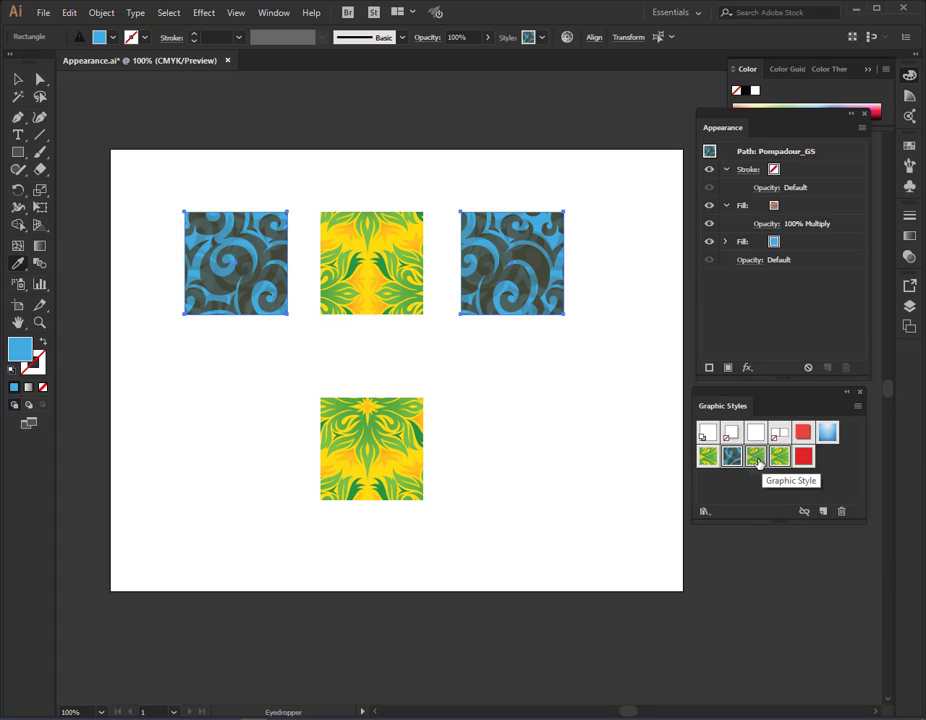
pyautogui.moveTo(758, 461)
pyautogui.mouseDown()
pyautogui.moveTo(809, 457)
pyautogui.moveTo(772, 457)
pyautogui.mouseUp()
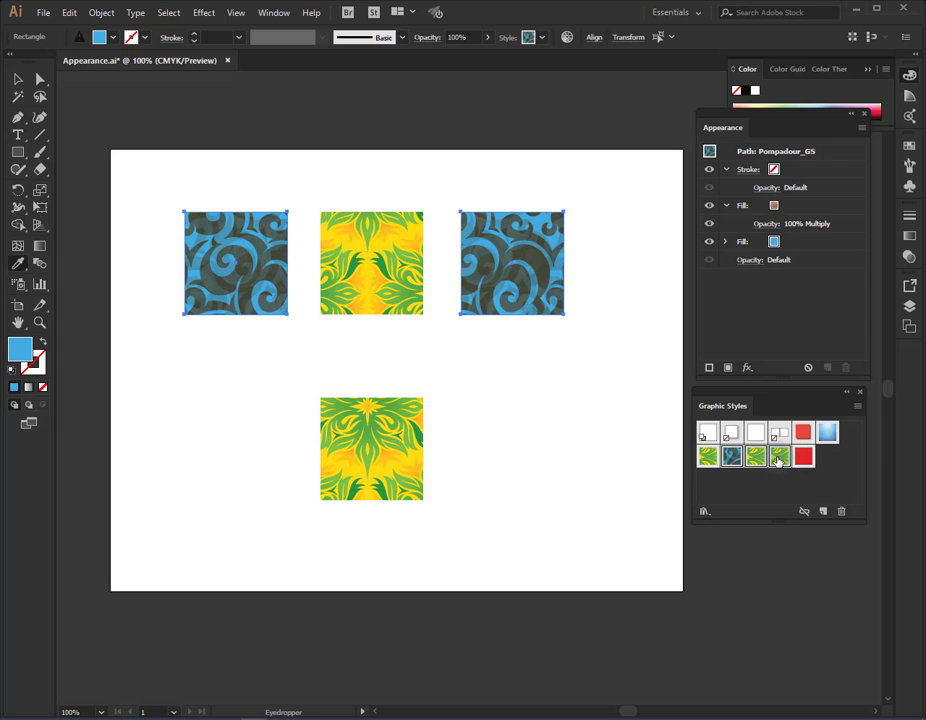
pyautogui.click(857, 407)
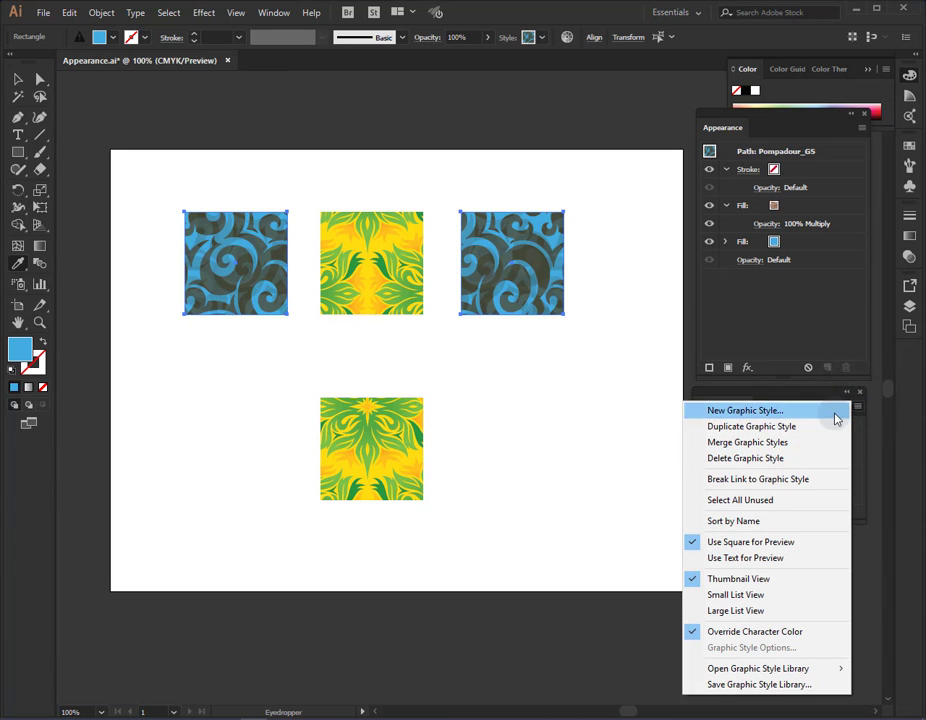
pyautogui.click(782, 443)
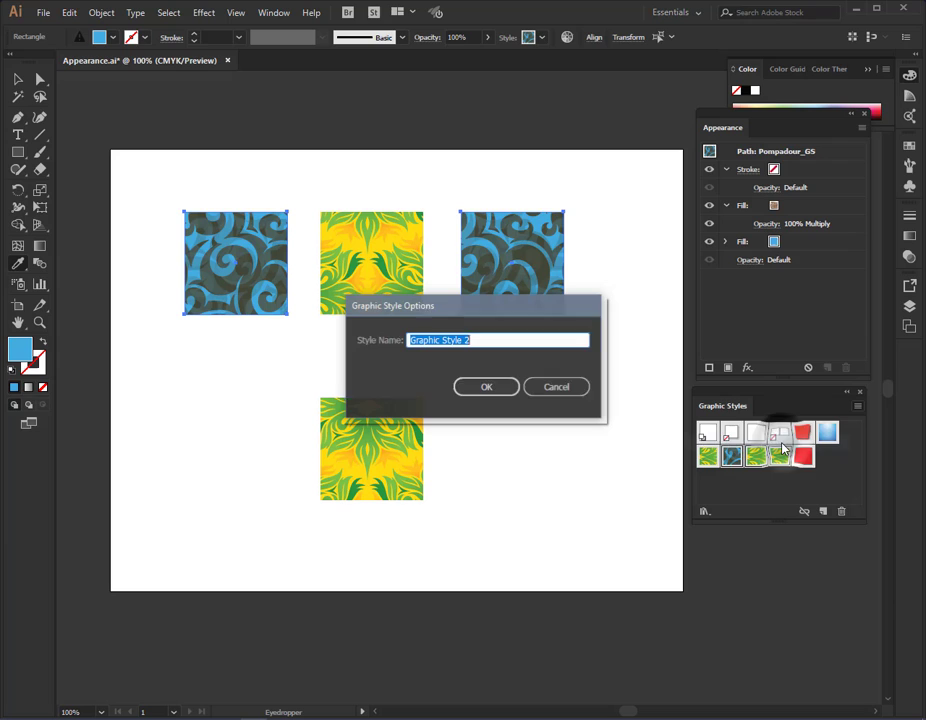
pyautogui.click(489, 390)
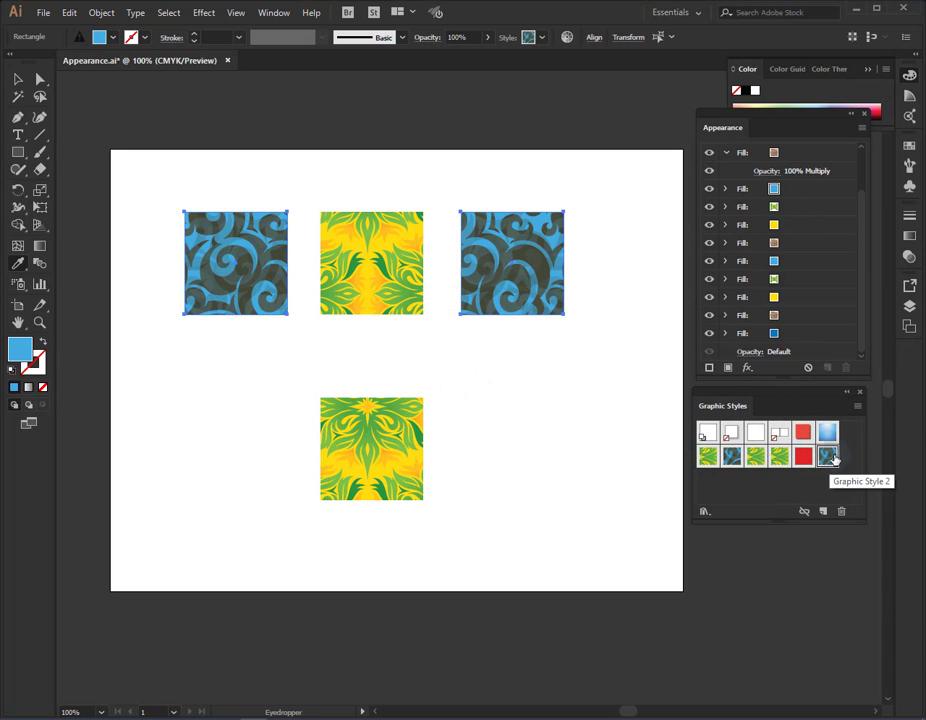
pyautogui.click(861, 289)
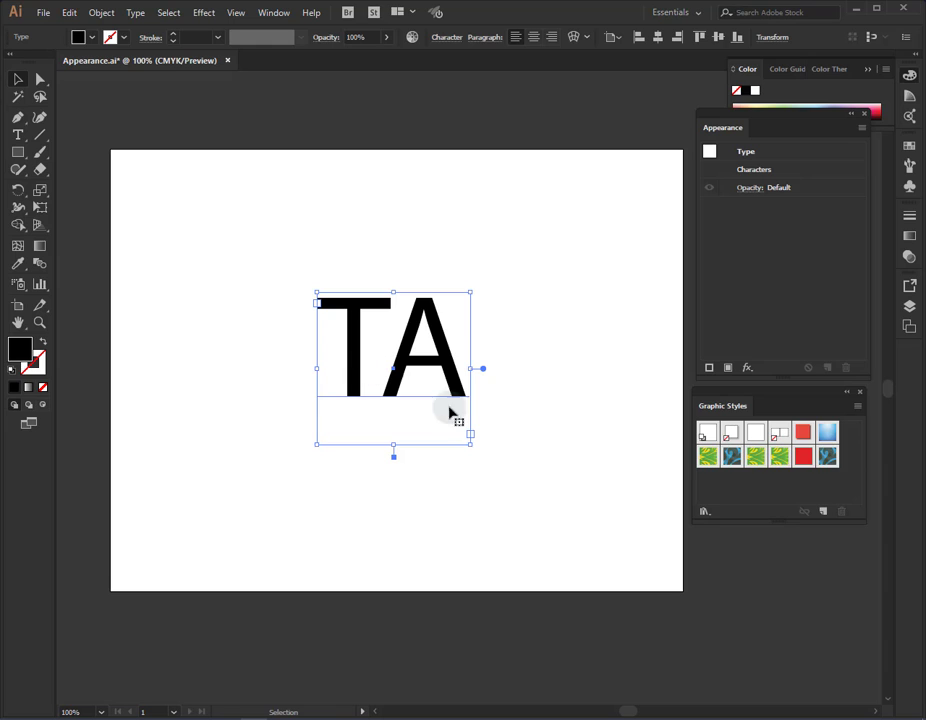
# Try applying the foliage style named Graphic Style to the TA text, and undo it.
pyautogui.click(756, 458)
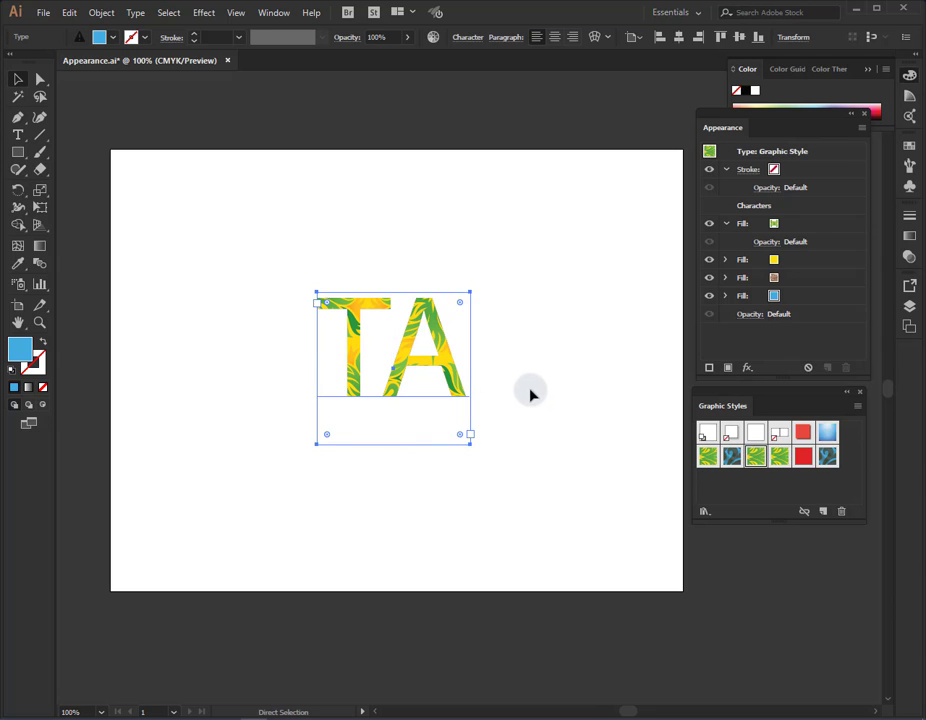
pyautogui.hotkey('ctrl', 'z')
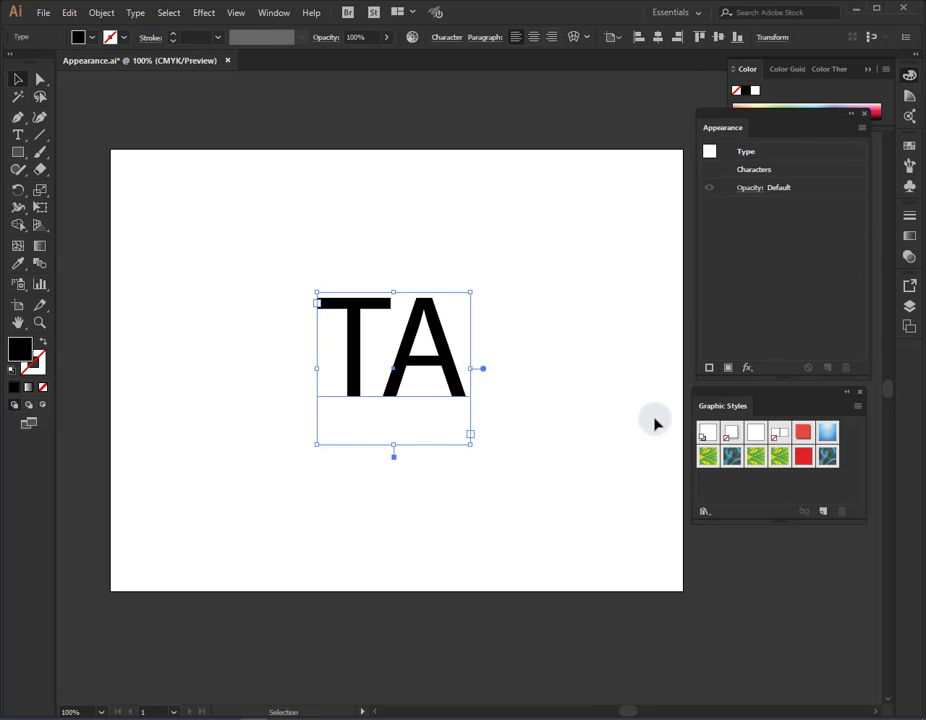
# Turn off Override Character Color and try the Graphic Style, red and Foliage_GS styles on the TA text.
pyautogui.click(857, 409)
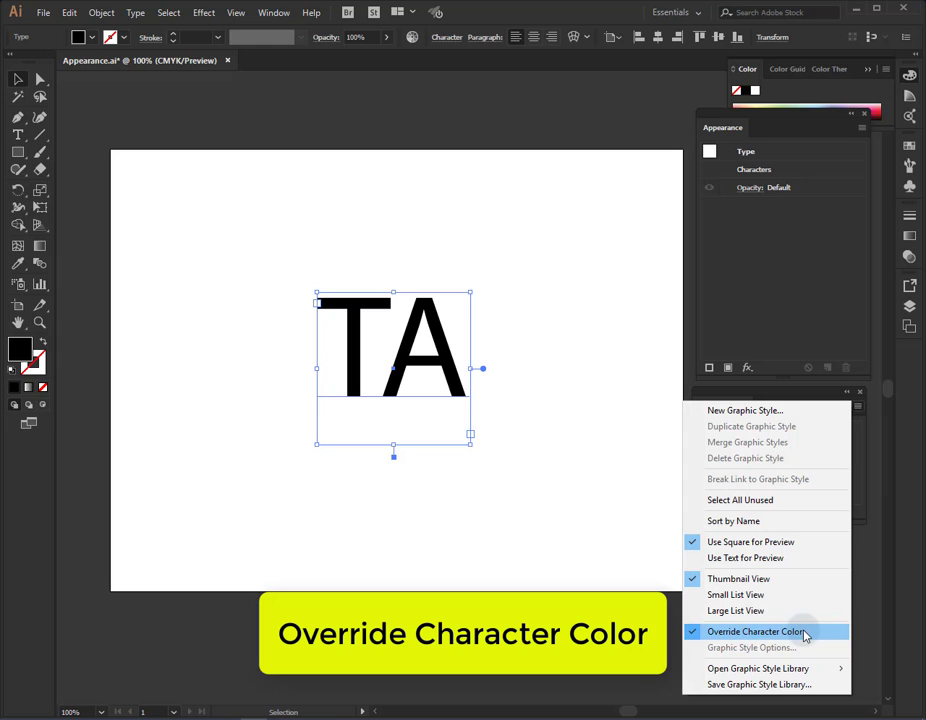
pyautogui.click(694, 633)
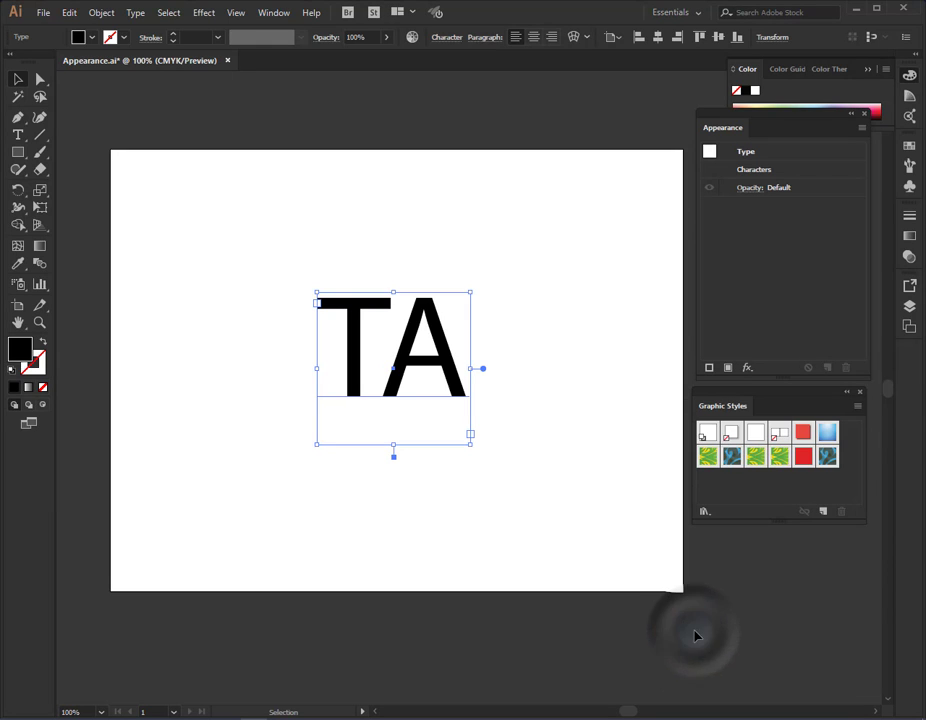
pyautogui.click(755, 459)
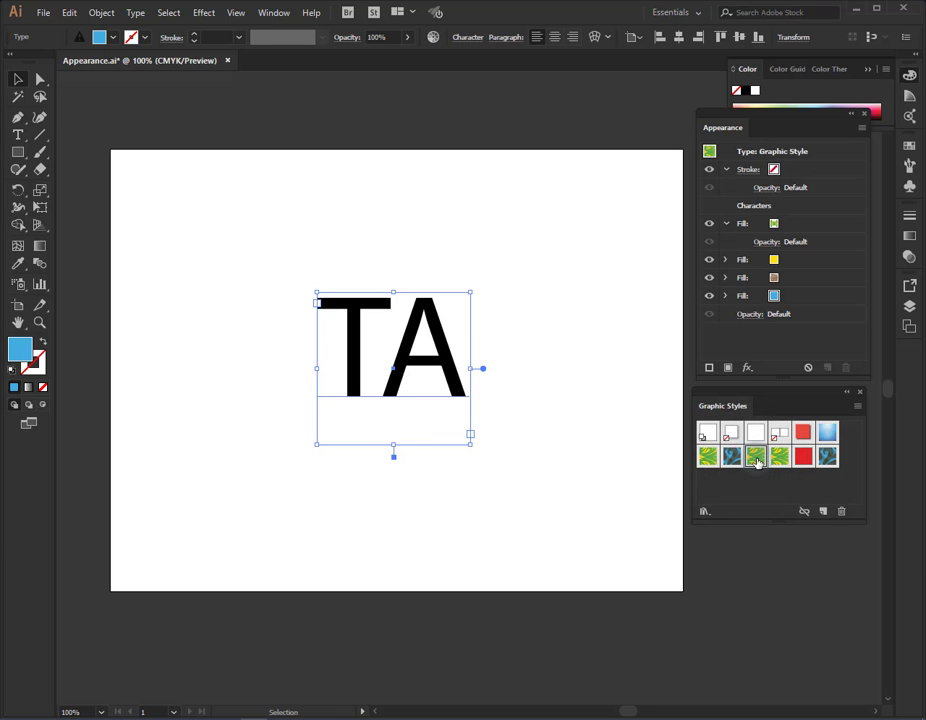
pyautogui.moveTo(757, 462); pyautogui.dragTo(450, 370)
pyautogui.click(806, 460)
pyautogui.click(710, 460)
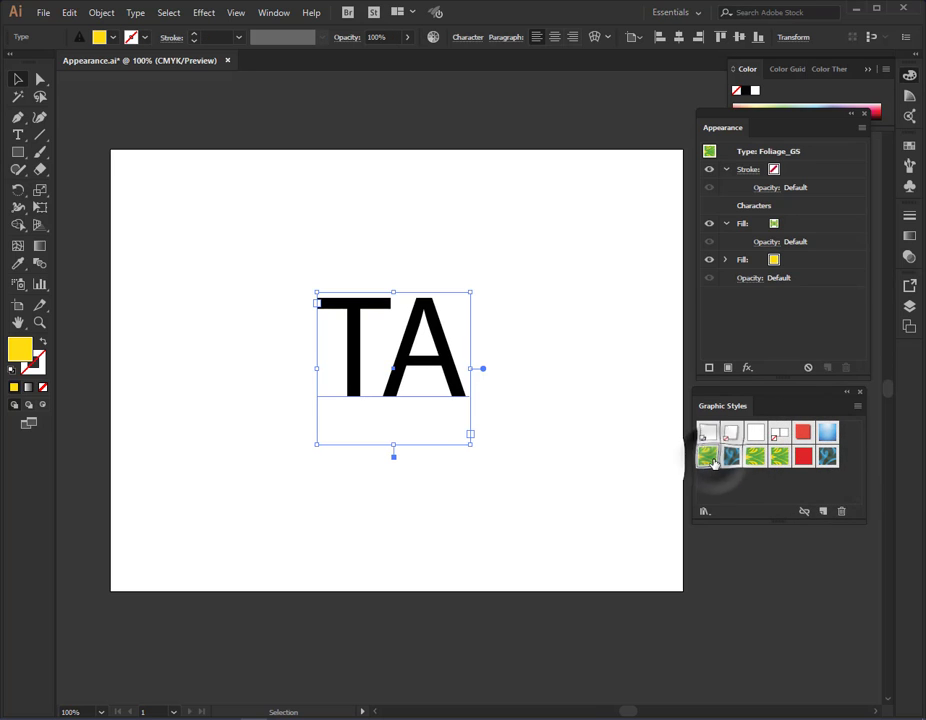
# Turn Override Character Color back on and apply the Nor Style 2 graphic style to the TA text.
pyautogui.click(857, 408)
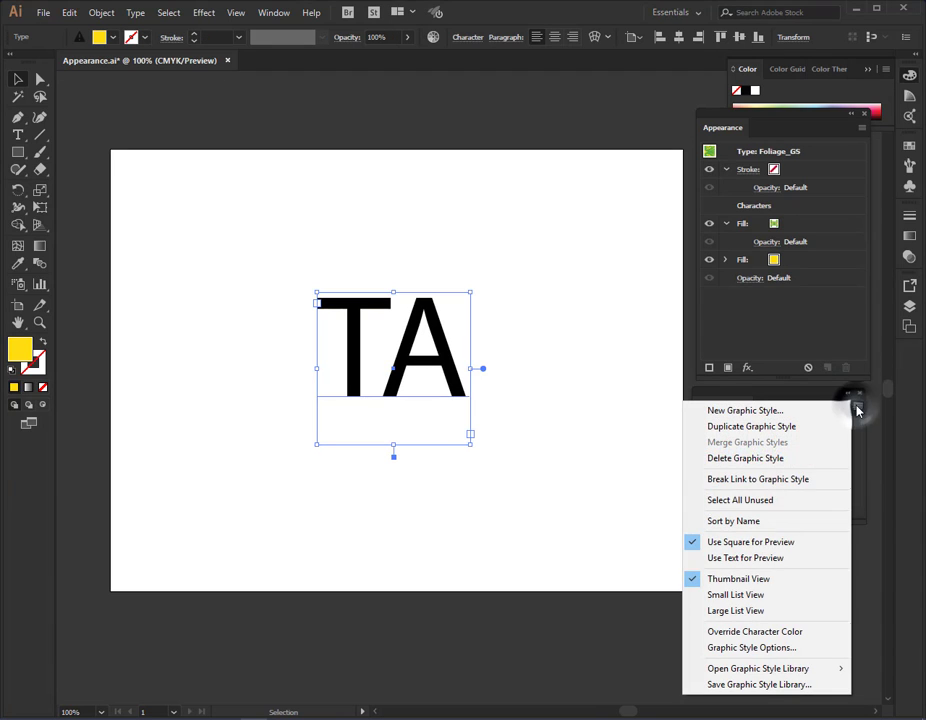
pyautogui.click(757, 636)
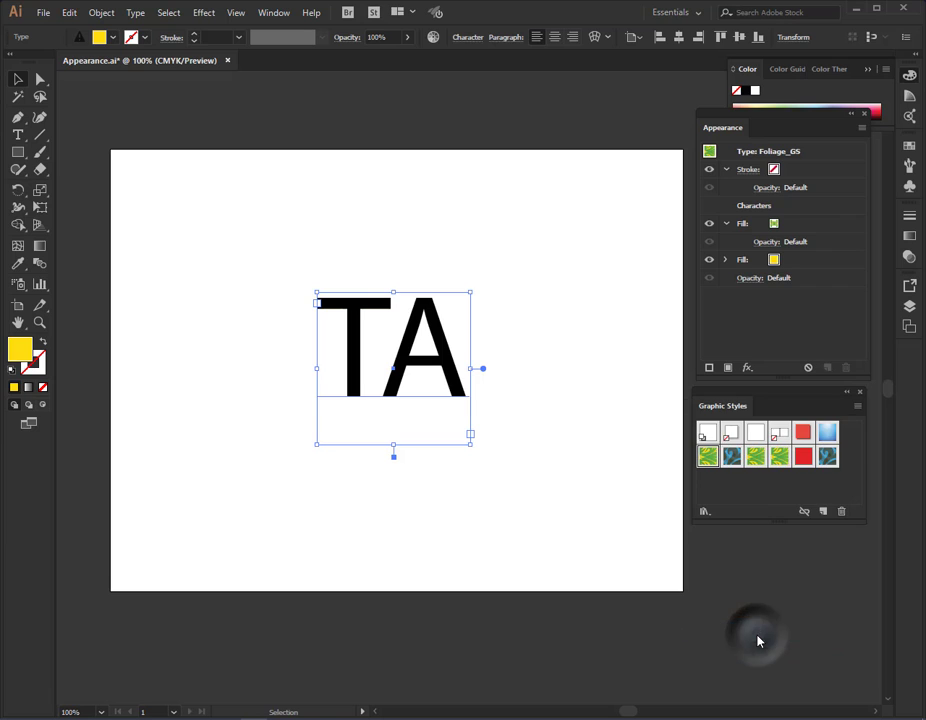
pyautogui.click(781, 457)
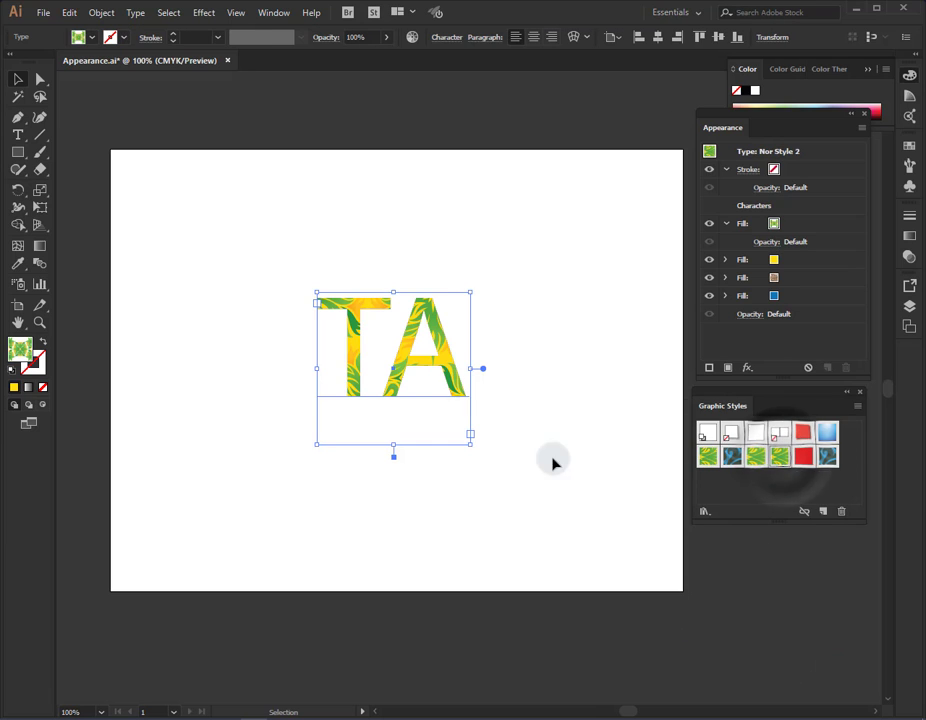